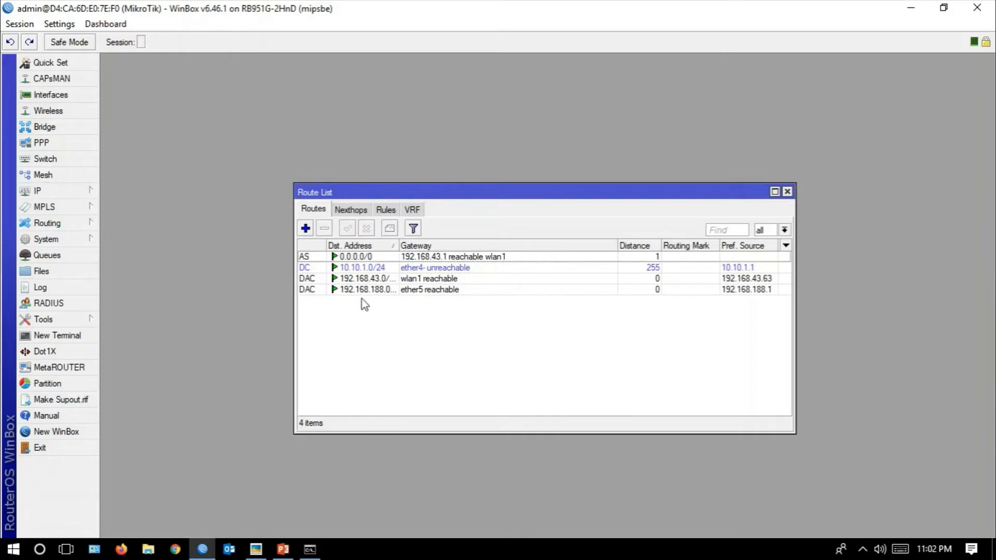
Disable the static default route 0.0.0.0/0 in the route list
{"action": "left_click", "coordinate": [357, 258]}
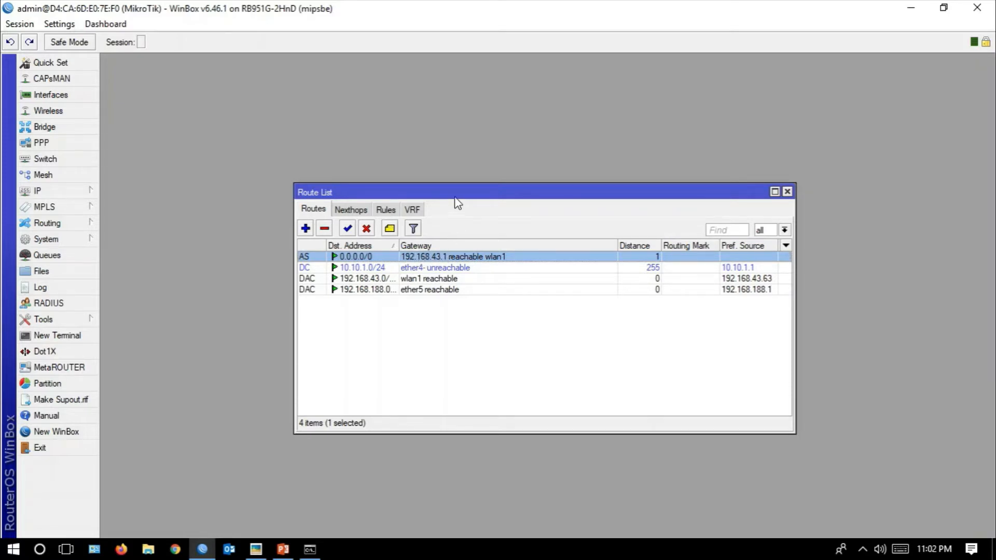
{"action": "mouse_move", "coordinate": [455, 192]}
{"action": "left_mouse_down"}
{"action": "mouse_move", "coordinate": [446, 104]}
{"action": "mouse_move", "coordinate": [424, 150]}
{"action": "mouse_move", "coordinate": [474, 191]}
{"action": "mouse_move", "coordinate": [467, 198]}
{"action": "left_mouse_up"}
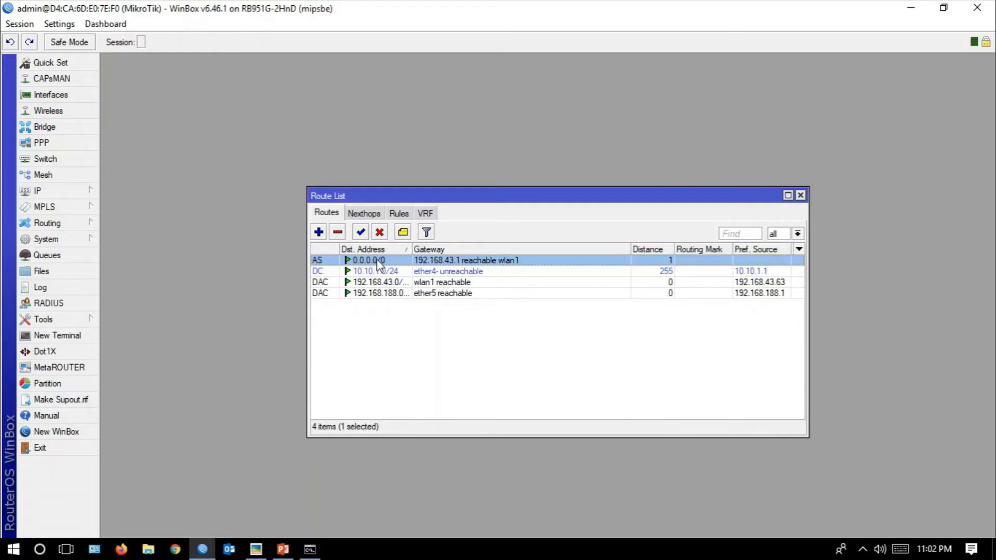
{"action": "mouse_move", "coordinate": [378, 265]}
{"action": "left_click_drag", "start_coordinate": [356, 199], "coordinate": [361, 177]}
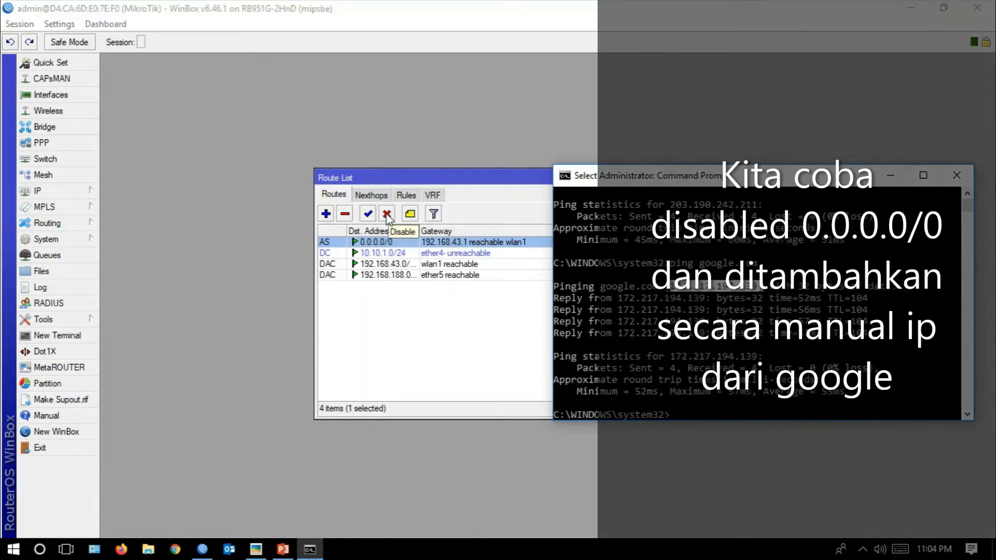
{"action": "left_click", "coordinate": [386, 213]}
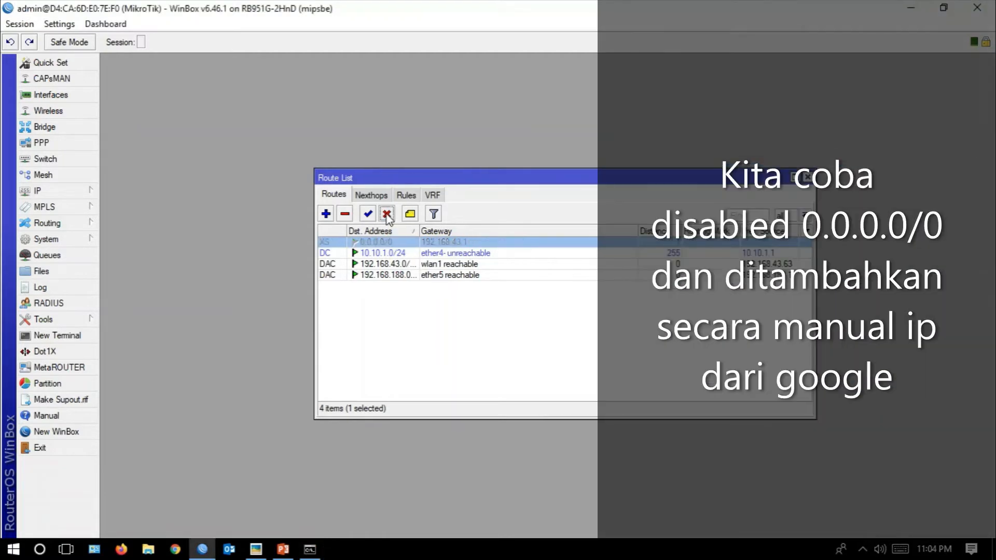
Switch to Command Prompt, rerun the ping to google.com, and stop it after a few replies
{"action": "left_click", "coordinate": [309, 549]}
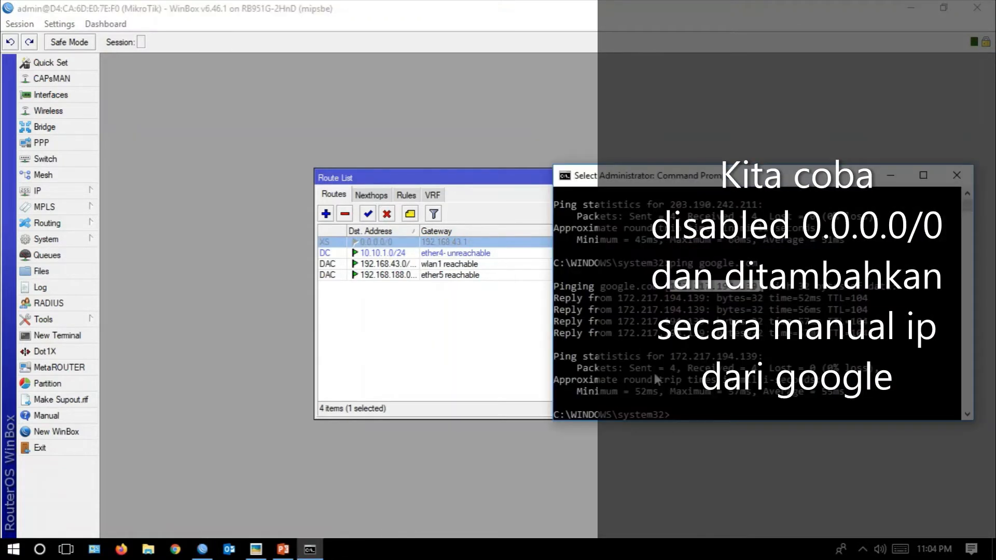
{"action": "key", "text": "Up"}
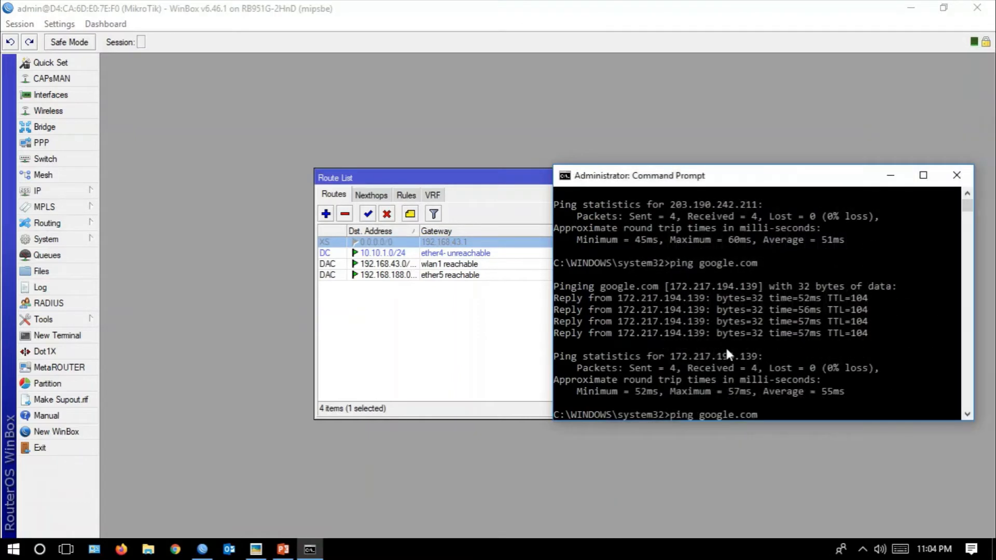
{"action": "key", "text": "Return"}
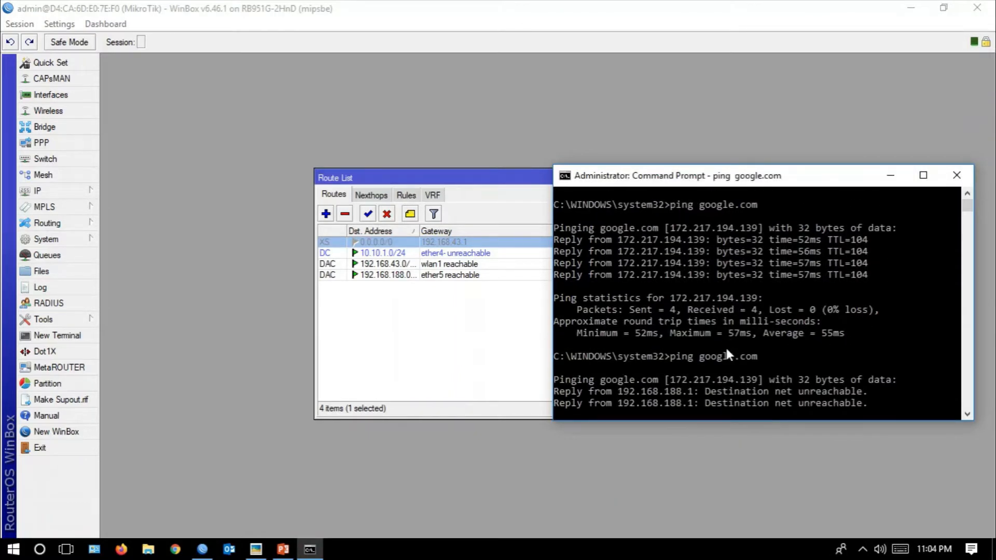
{"action": "key", "text": "ctrl+c"}
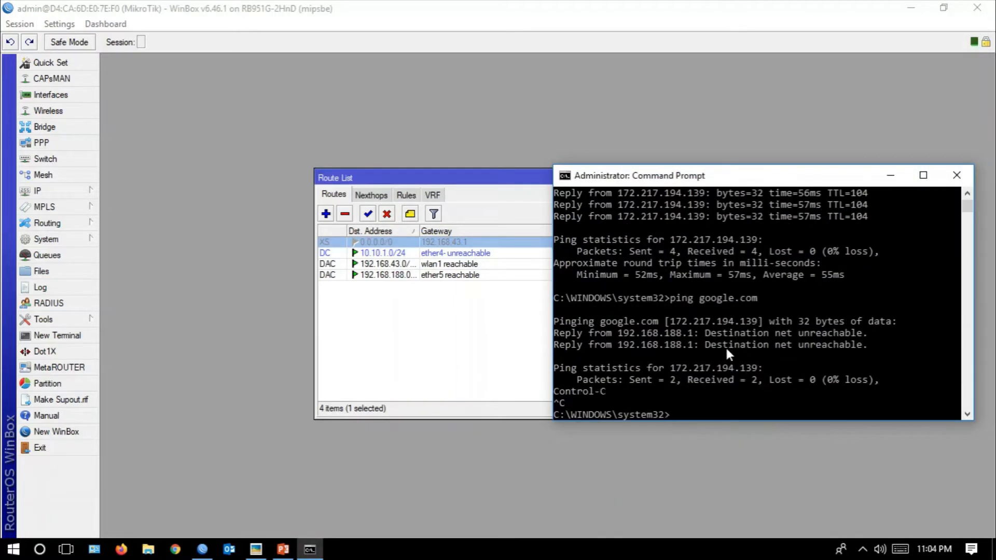
Add a WinBox route to google.com's pinged address, 172.217.194.139, with gateway 192.168.43.1
{"action": "left_click", "coordinate": [326, 214]}
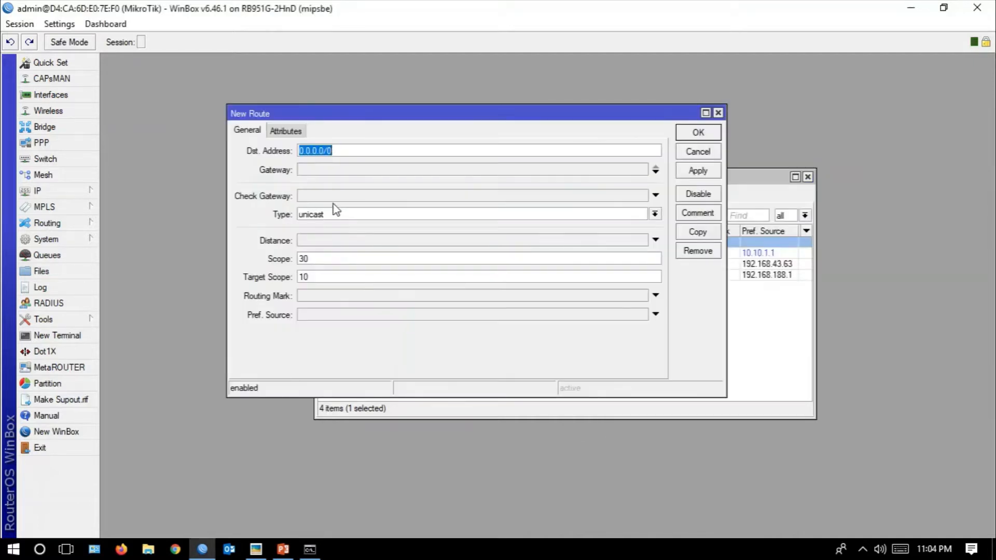
{"action": "left_click", "coordinate": [309, 549]}
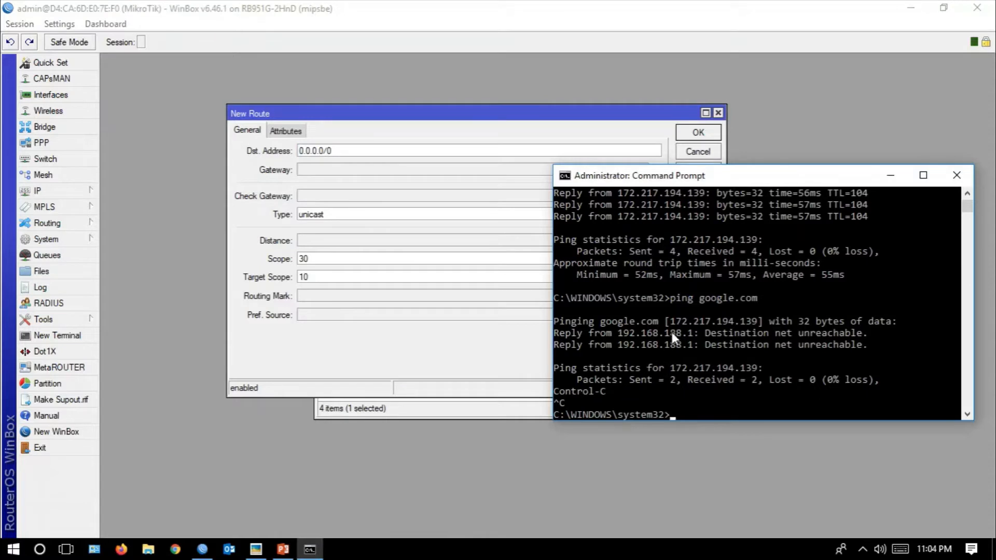
{"action": "left_click_drag", "start_coordinate": [673, 321], "coordinate": [755, 322]}
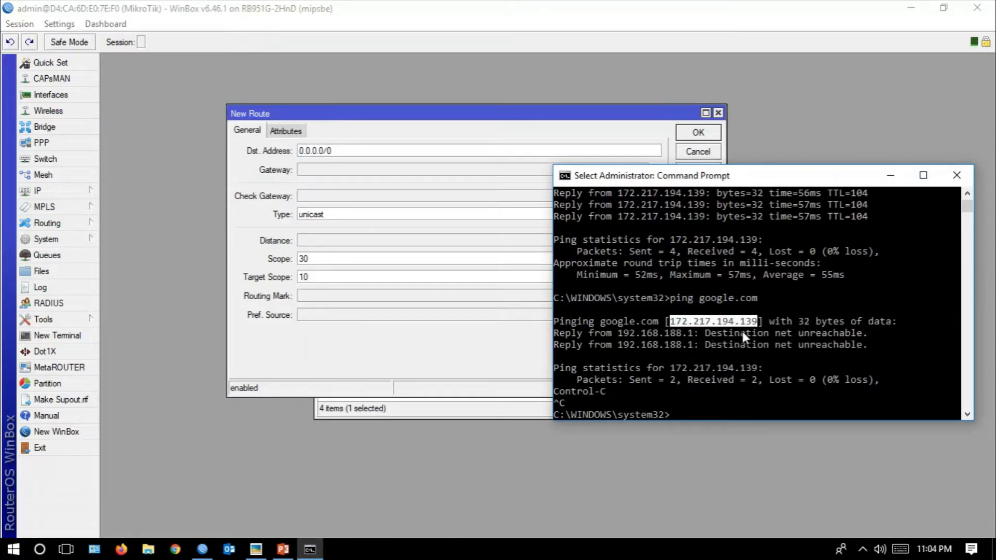
{"action": "right_click", "coordinate": [742, 332]}
{"action": "left_click", "coordinate": [361, 149]}
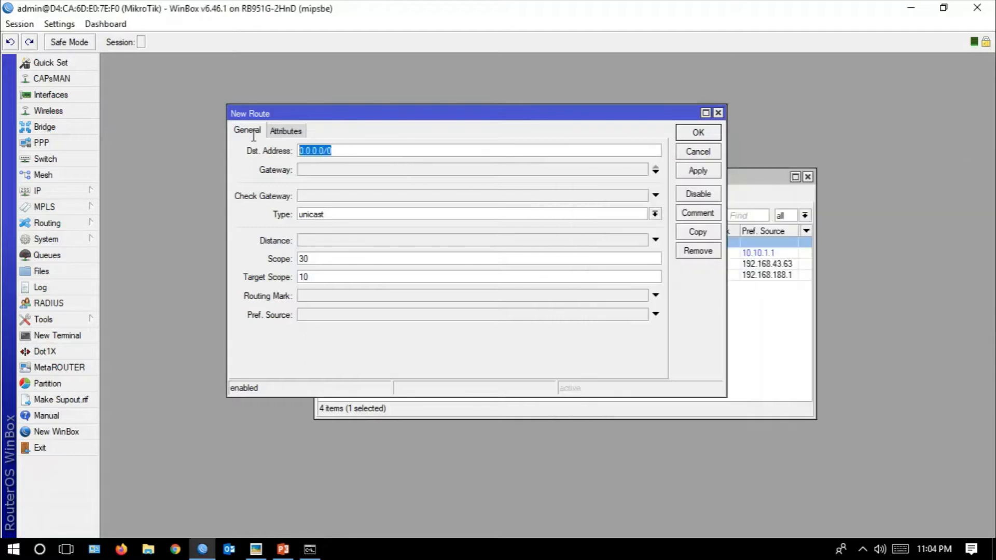
{"action": "key", "text": "BackSpace"}
{"action": "key", "text": "ctrl+v"}
{"action": "left_click", "coordinate": [318, 171]}
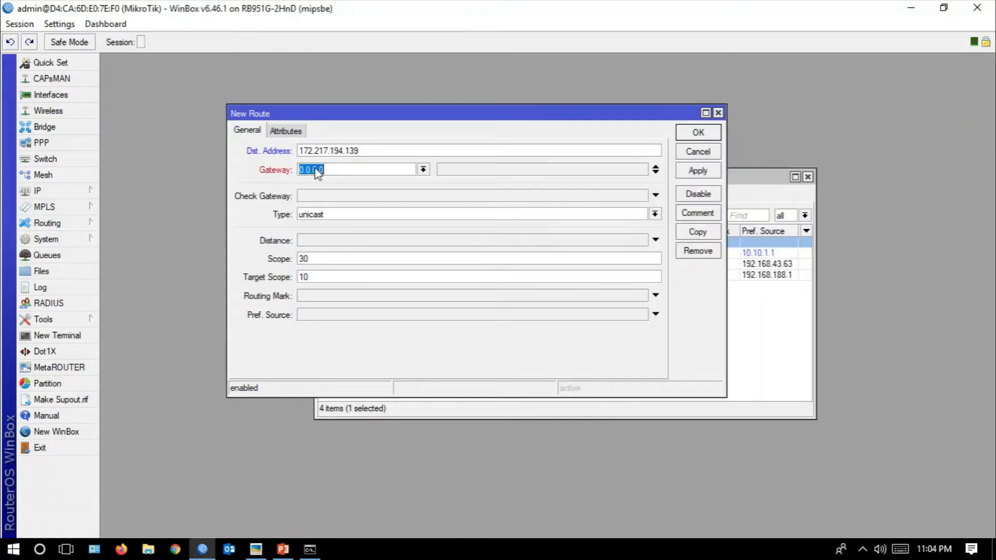
{"action": "type", "text": "192.168.43.1"}
{"action": "left_click", "coordinate": [699, 172]}
{"action": "left_click", "coordinate": [700, 138]}
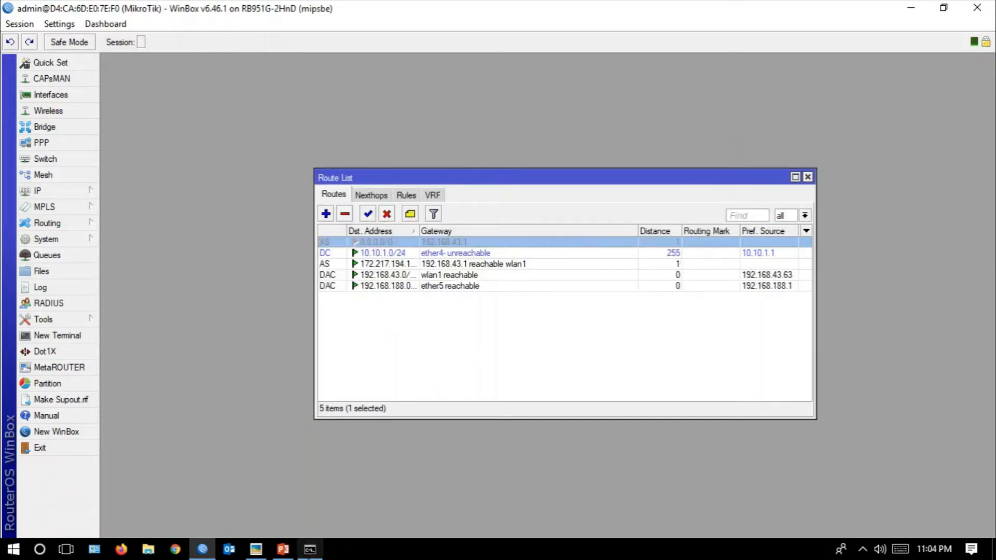
Ping google.com again from Command Prompt to test the new route, then stop the ping
{"action": "left_click", "coordinate": [309, 549]}
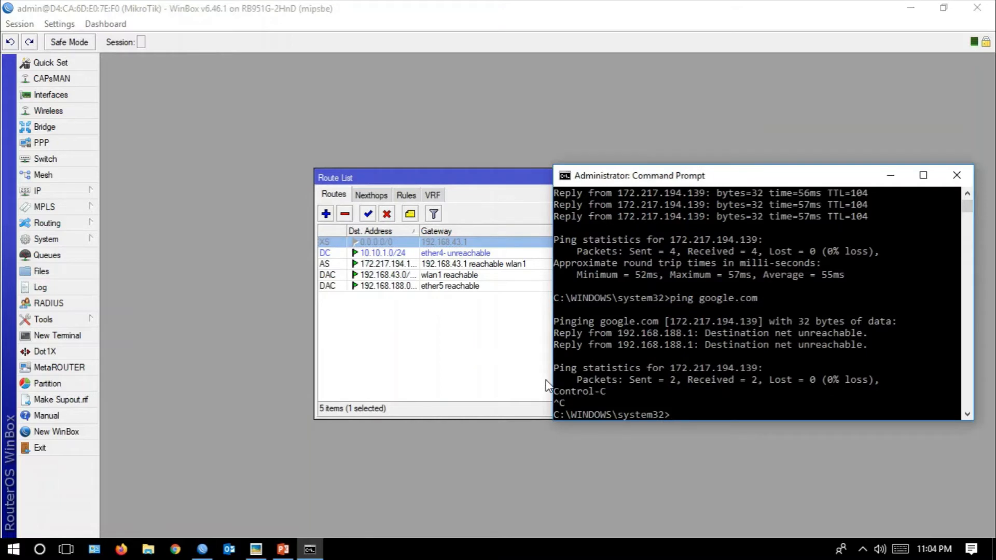
{"action": "key", "text": "Up"}
{"action": "key", "text": "Return"}
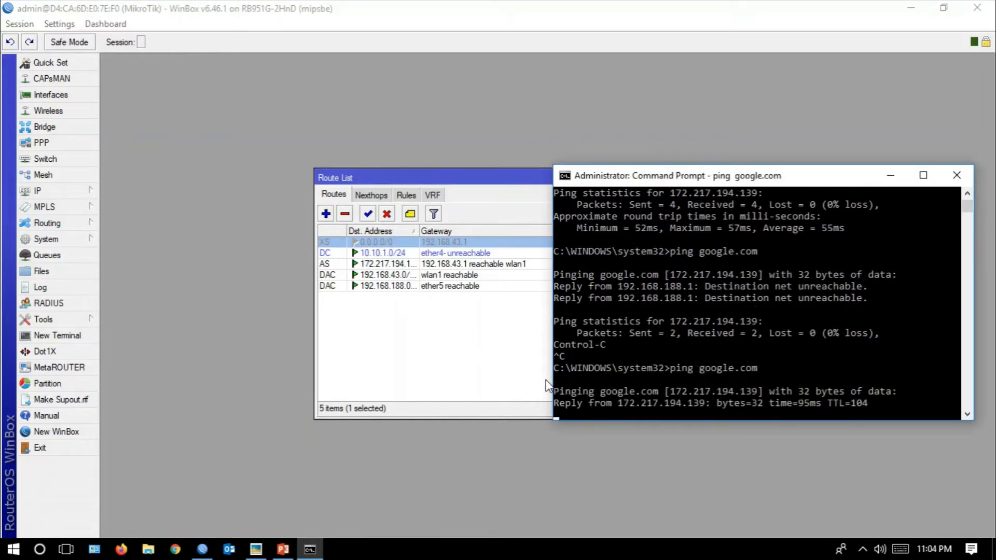
{"action": "key", "text": "ctrl+c"}
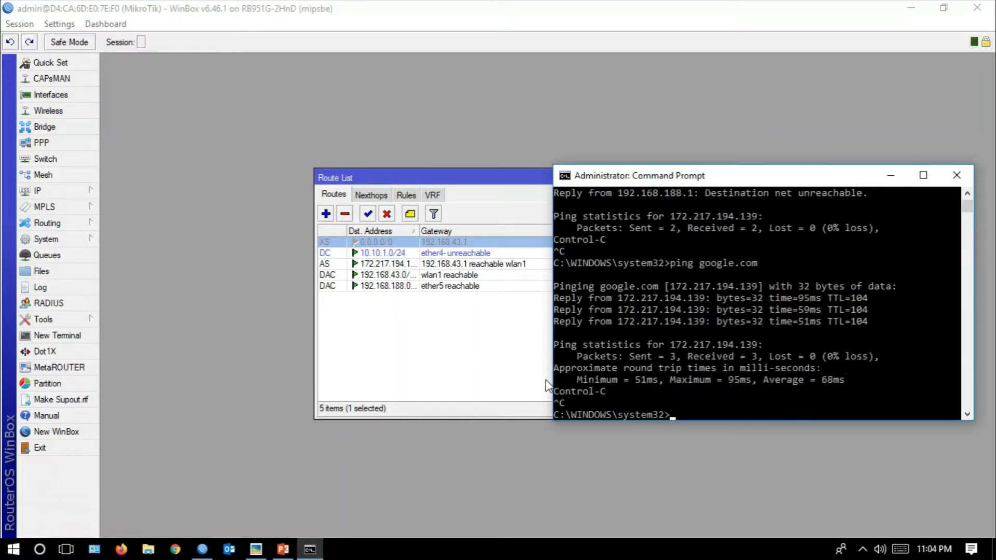
Ping detik.com from the command line and stop it after a few replies
{"action": "key", "text": "Up"}
{"action": "key", "text": "Up"}
{"action": "key", "text": "Return"}
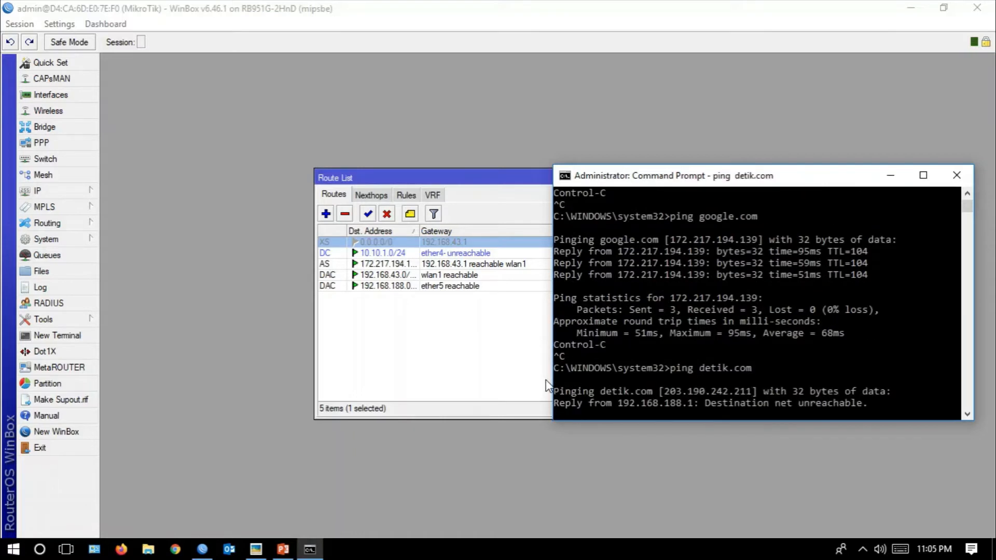
{"action": "key", "text": "ctrl+c"}
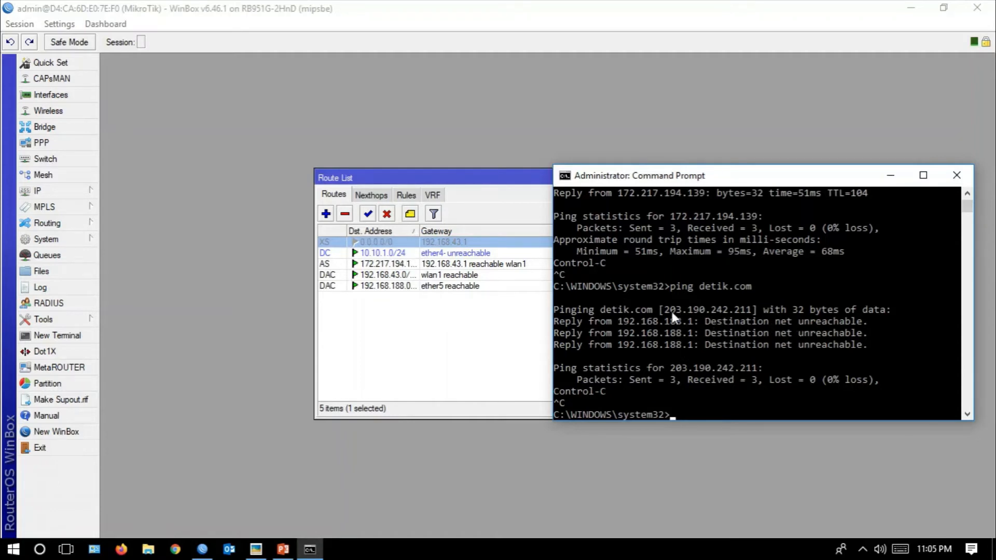
Duplicate the 172.217.194.139 route in WinBox and set the copy's destination to detik.com's address, 203.190.242.211, keeping gateway 192.168.43.1
{"action": "left_click_drag", "start_coordinate": [667, 312], "coordinate": [746, 310]}
{"action": "key", "text": "ctrl+c"}
{"action": "double_click", "coordinate": [378, 266]}
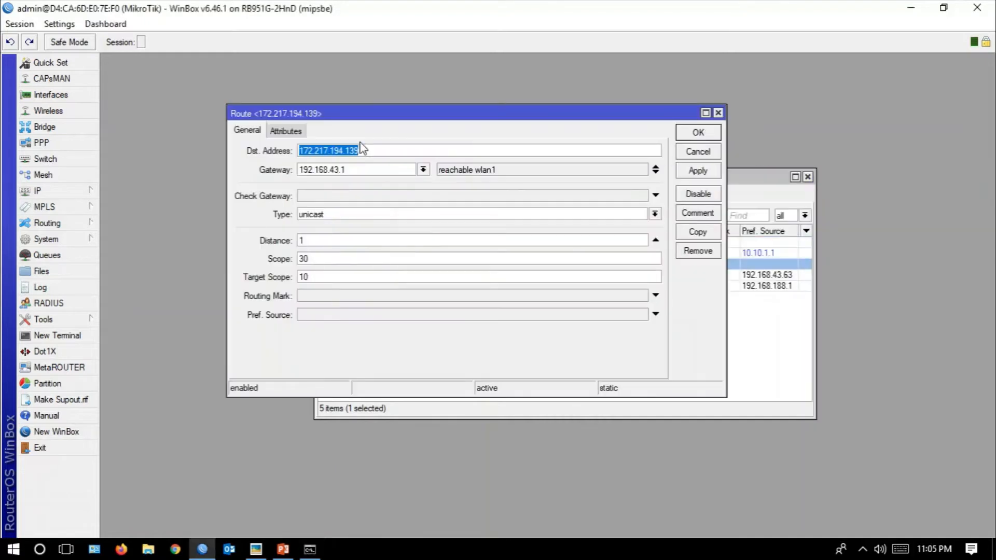
{"action": "left_click_drag", "start_coordinate": [369, 150], "coordinate": [281, 158]}
{"action": "left_click", "coordinate": [698, 233]}
{"action": "left_click", "coordinate": [394, 169]}
{"action": "left_click_drag", "start_coordinate": [394, 169], "coordinate": [287, 165]}
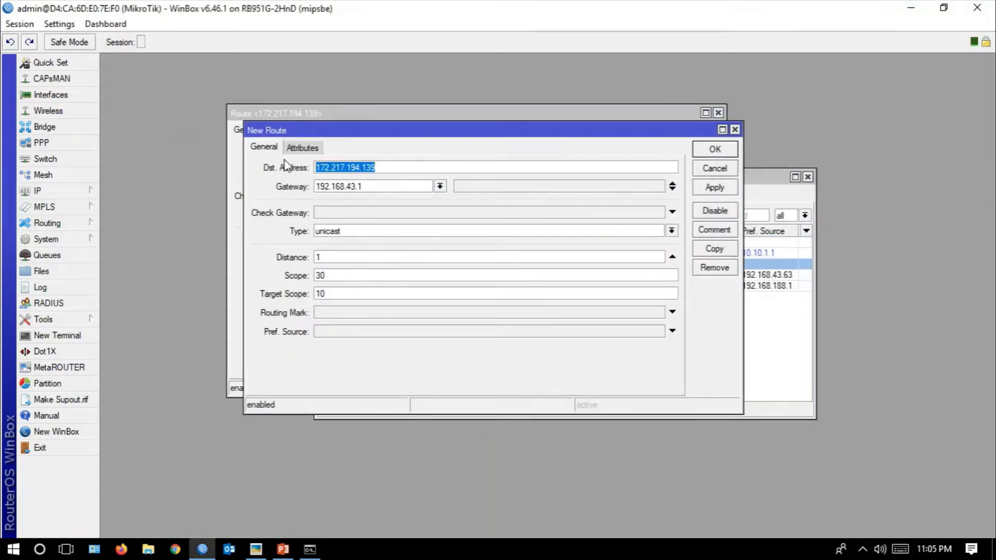
{"action": "key", "text": "BackSpace"}
{"action": "type", "text": "203.190.242.211"}
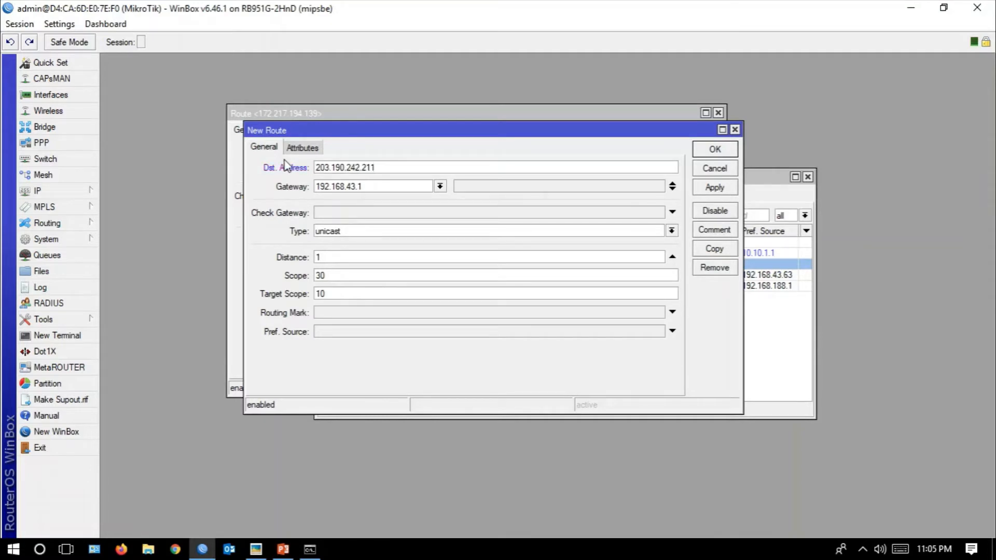
{"action": "left_click", "coordinate": [715, 188]}
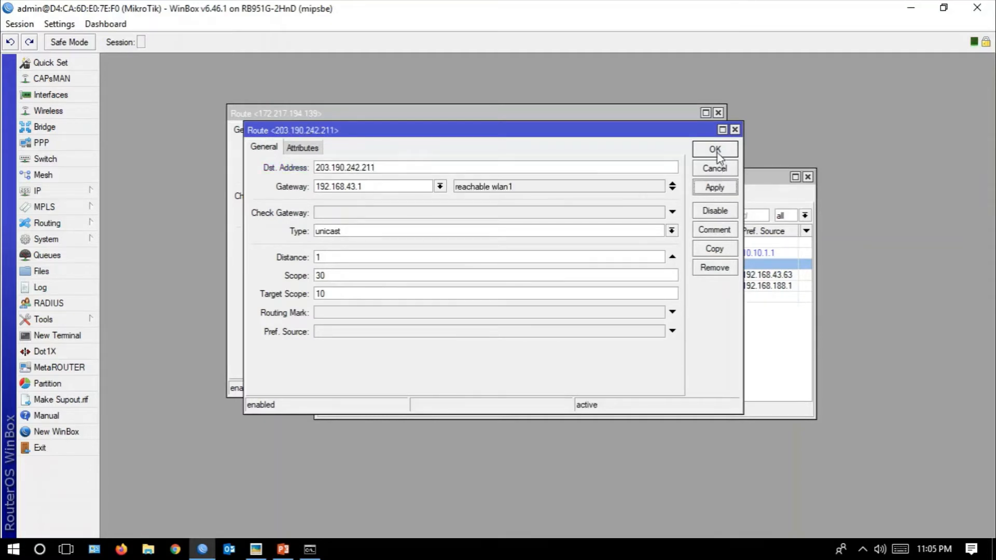
{"action": "left_click", "coordinate": [715, 151]}
{"action": "left_click", "coordinate": [698, 133]}
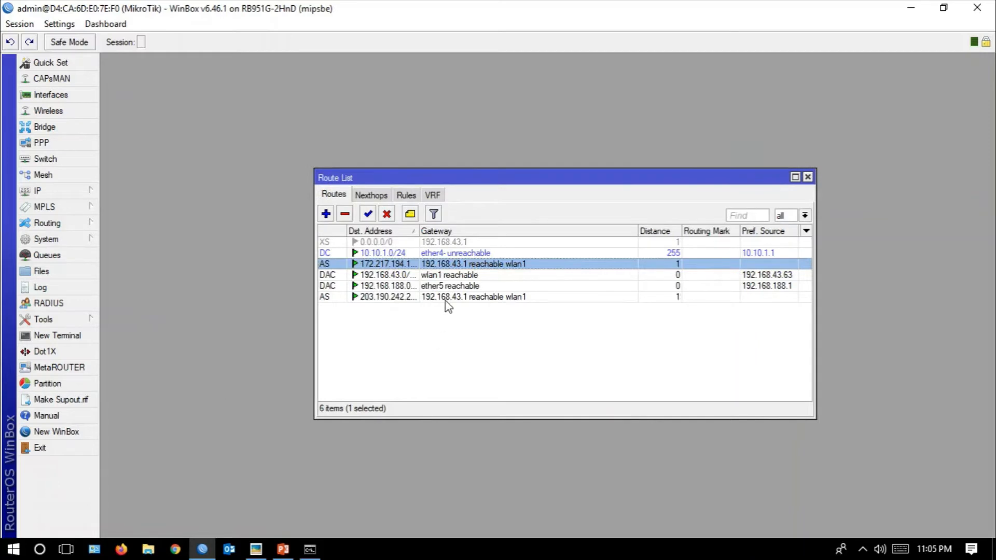
Add the comment "google" to the 172.217.194.139 route
{"action": "right_click", "coordinate": [465, 264]}
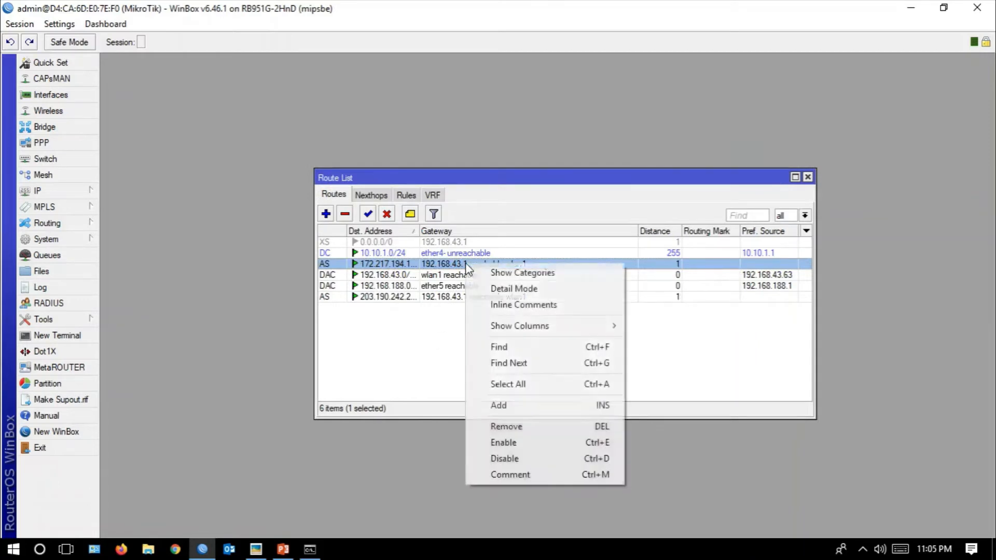
{"action": "left_click", "coordinate": [504, 480]}
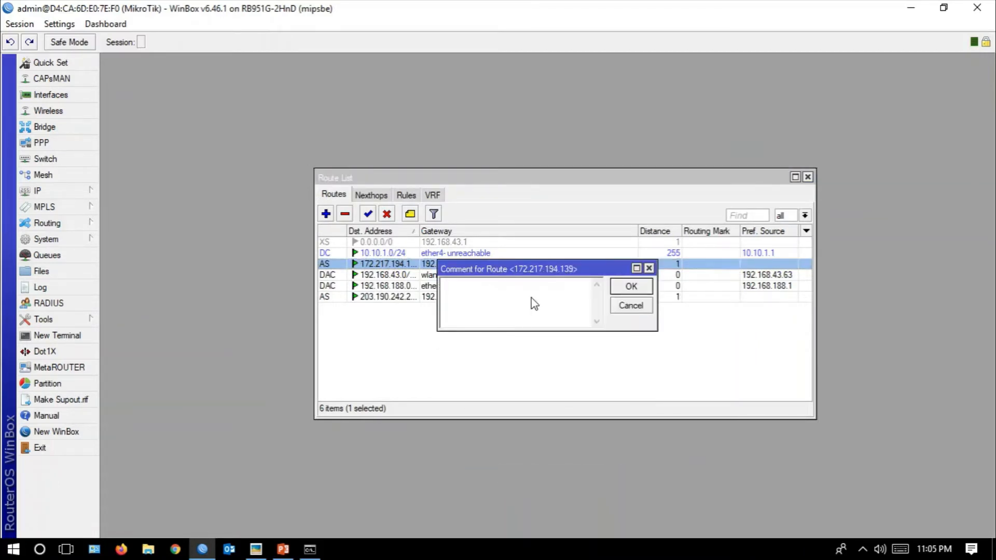
{"action": "left_click_drag", "start_coordinate": [515, 268], "coordinate": [576, 376]}
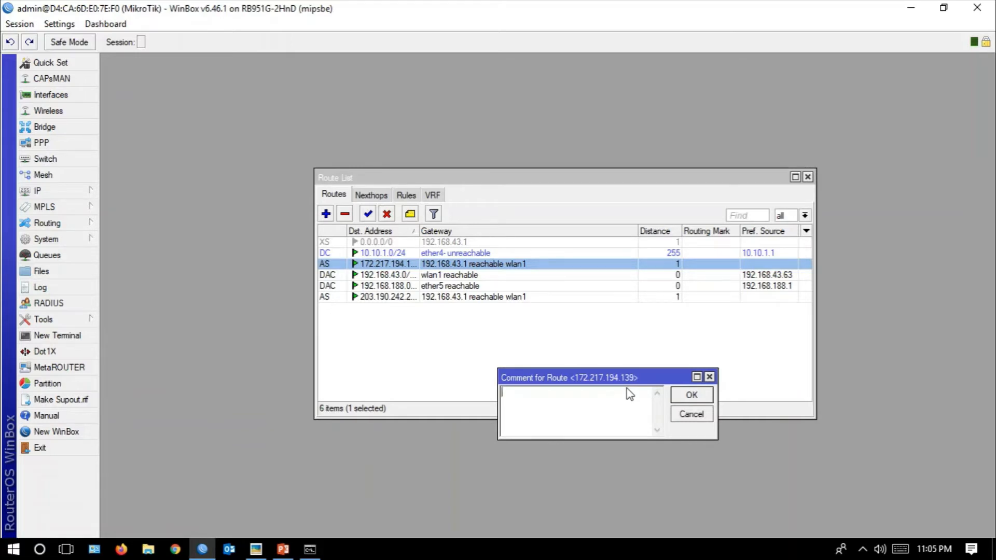
{"action": "type", "text": "google"}
{"action": "left_click", "coordinate": [688, 397]}
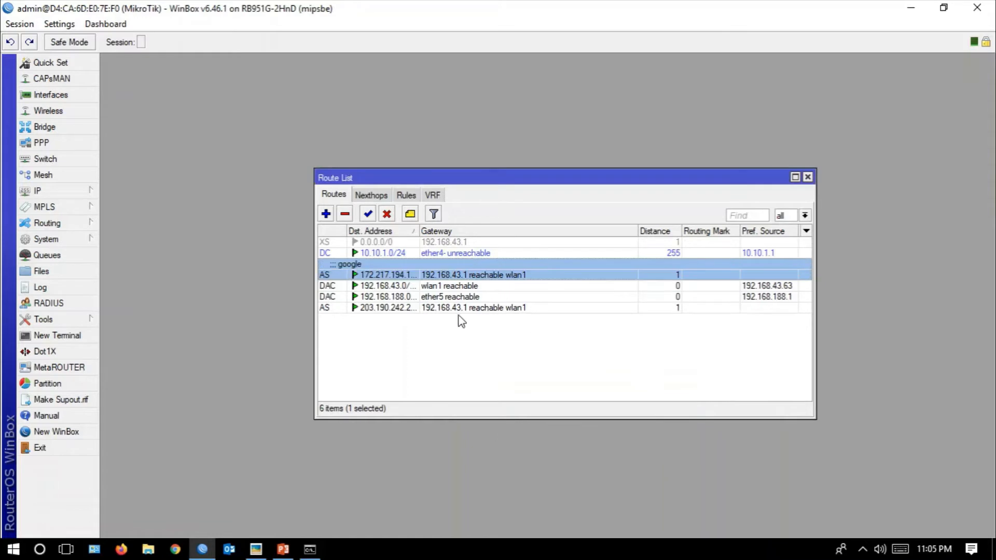
Add the comment "detik" to the 203.190.242.211 route and close its settings
{"action": "double_click", "coordinate": [405, 309]}
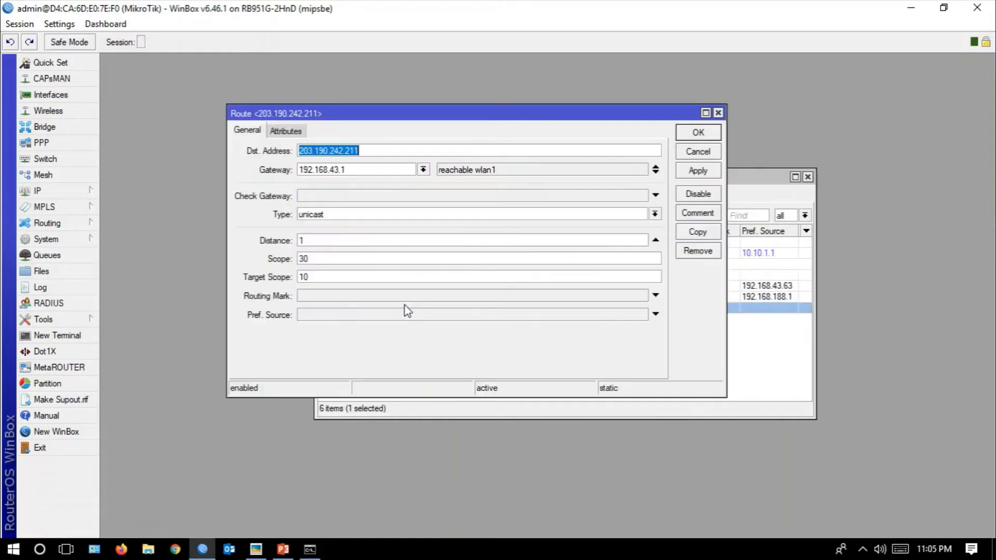
{"action": "left_click", "coordinate": [694, 215]}
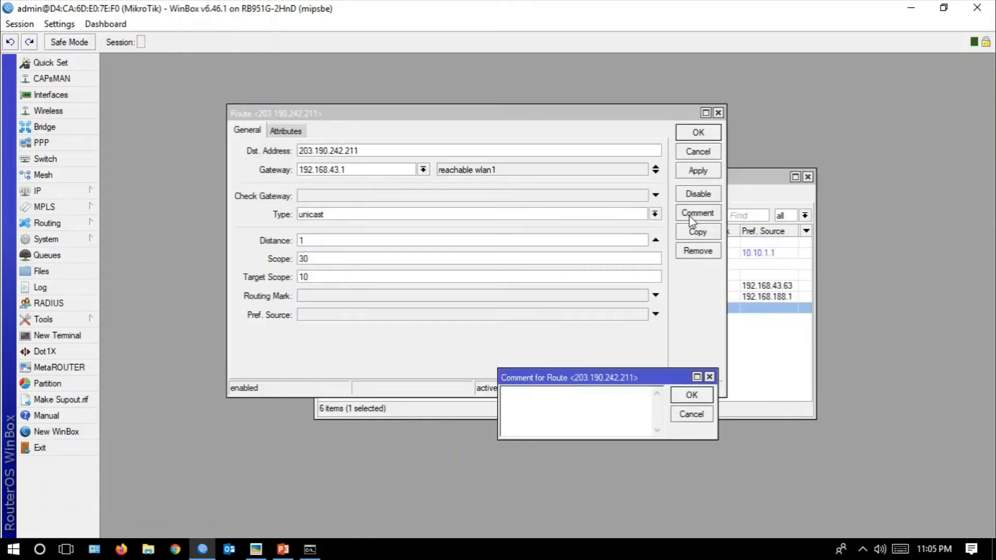
{"action": "type", "text": "detik"}
{"action": "left_click", "coordinate": [686, 393]}
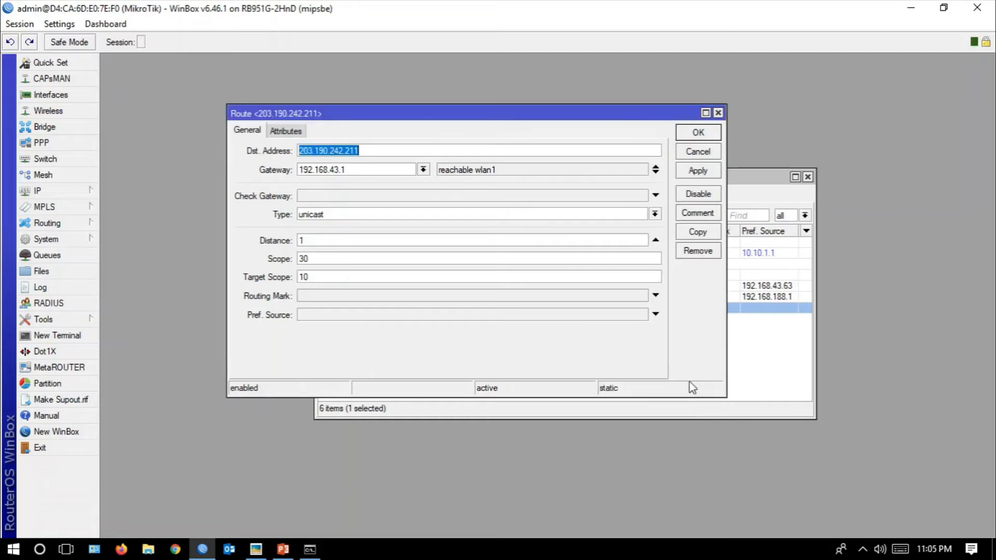
{"action": "left_click", "coordinate": [698, 133]}
Switch to Command Prompt and ping detik.com again to test its new route
{"action": "left_click", "coordinate": [309, 550]}
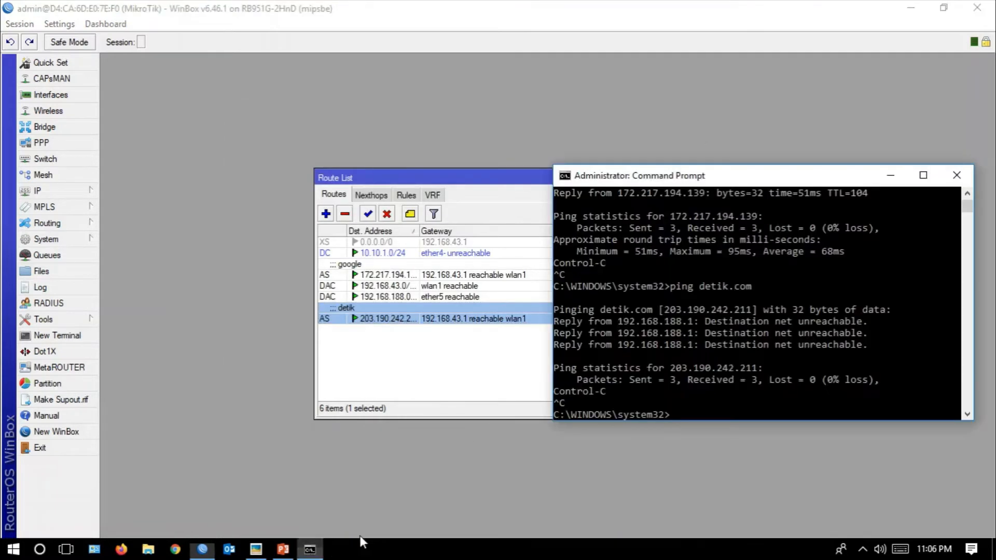
{"action": "key", "text": "Up"}
{"action": "key", "text": "Return"}
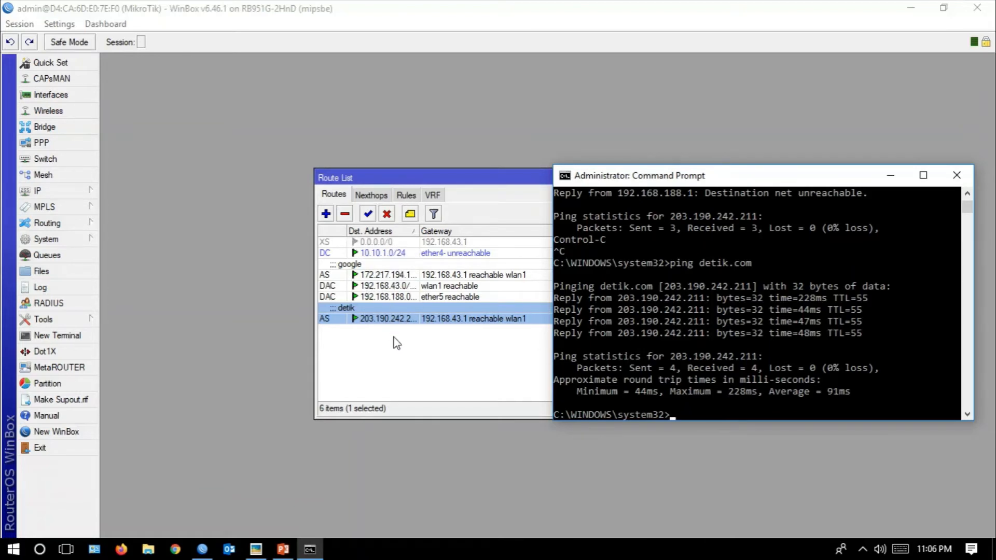
Return to WinBox and widen the route list's Dst. Address column to show the full addresses
{"action": "left_click", "coordinate": [394, 318]}
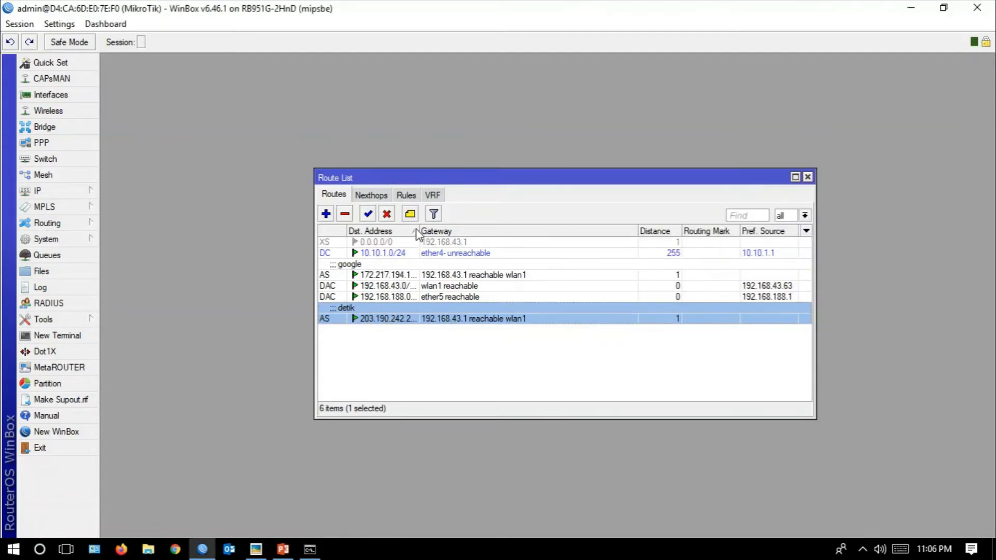
{"action": "mouse_move", "coordinate": [416, 226]}
{"action": "left_mouse_down"}
{"action": "mouse_move", "coordinate": [443, 226]}
{"action": "mouse_move", "coordinate": [429, 227]}
{"action": "left_mouse_up"}
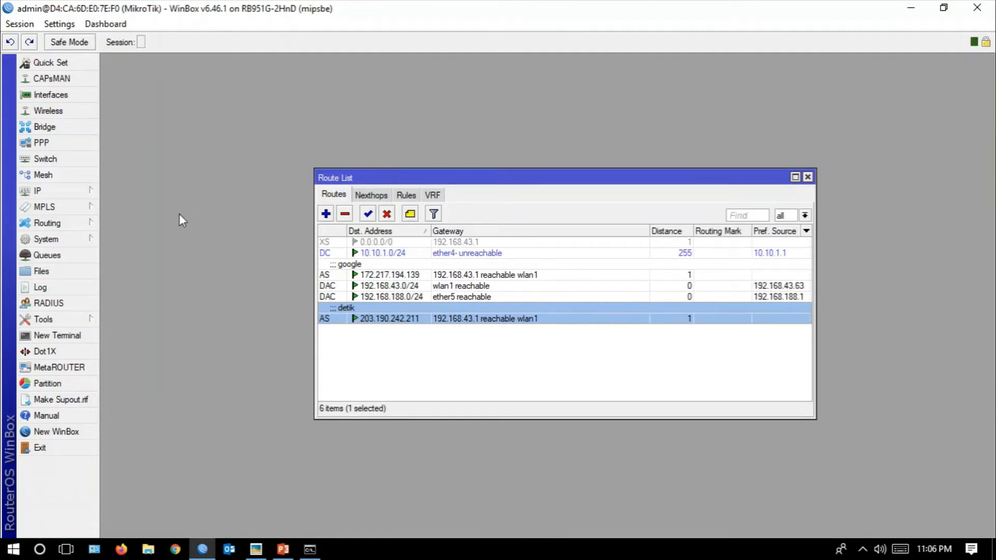
Disable the static routes commented detik and google, and enable the 0.0.0.0/0 default route again
{"action": "left_click", "coordinate": [386, 214]}
{"action": "left_click", "coordinate": [399, 275]}
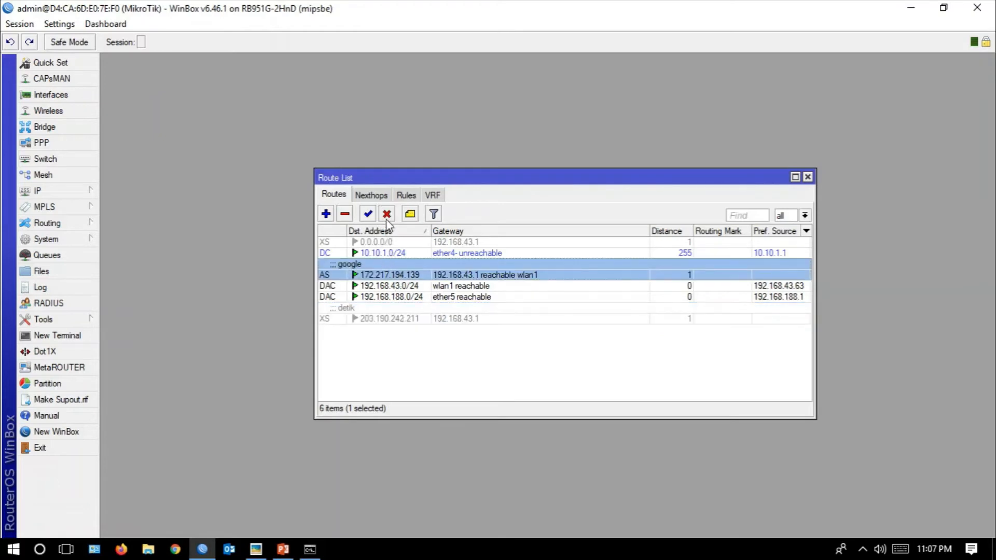
{"action": "left_click", "coordinate": [386, 214]}
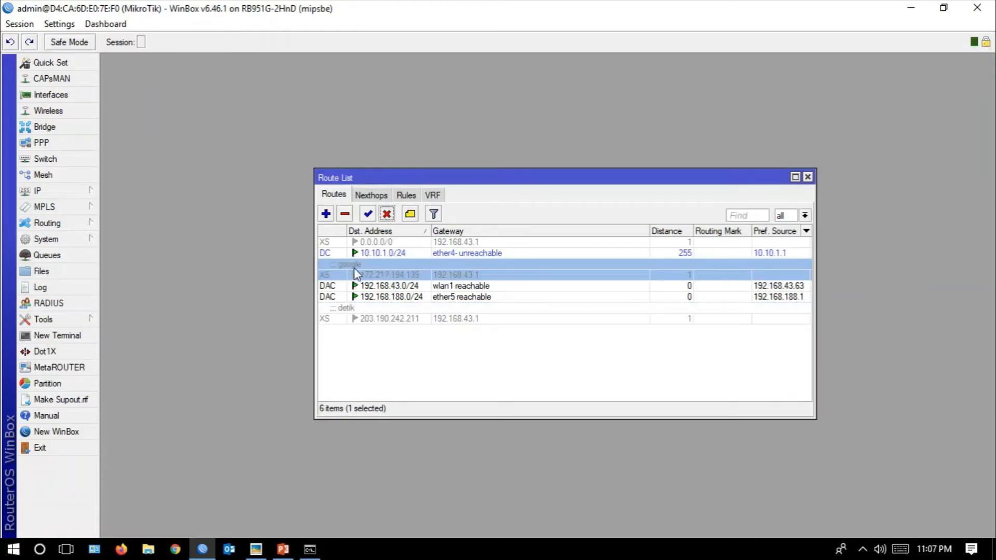
{"action": "left_click", "coordinate": [385, 243]}
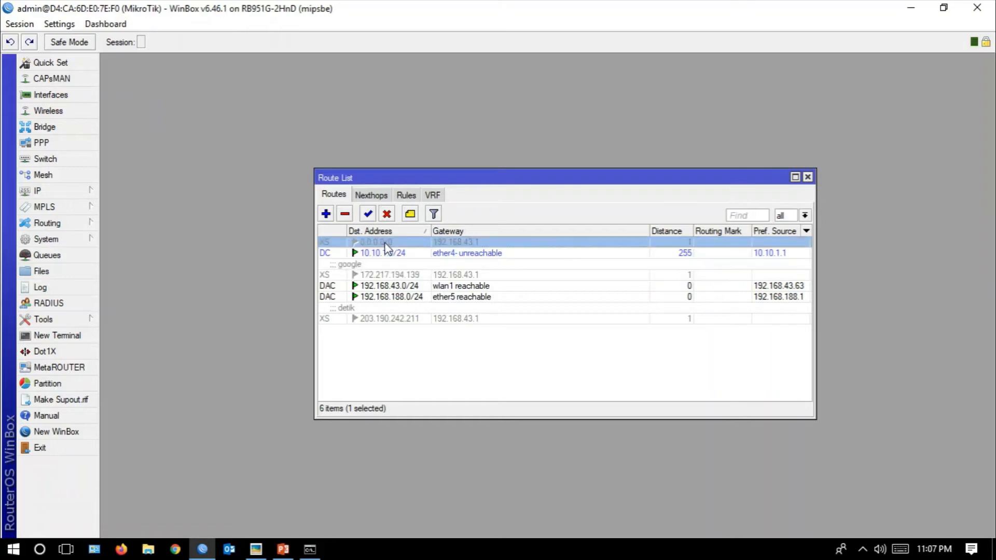
{"action": "left_click", "coordinate": [368, 214]}
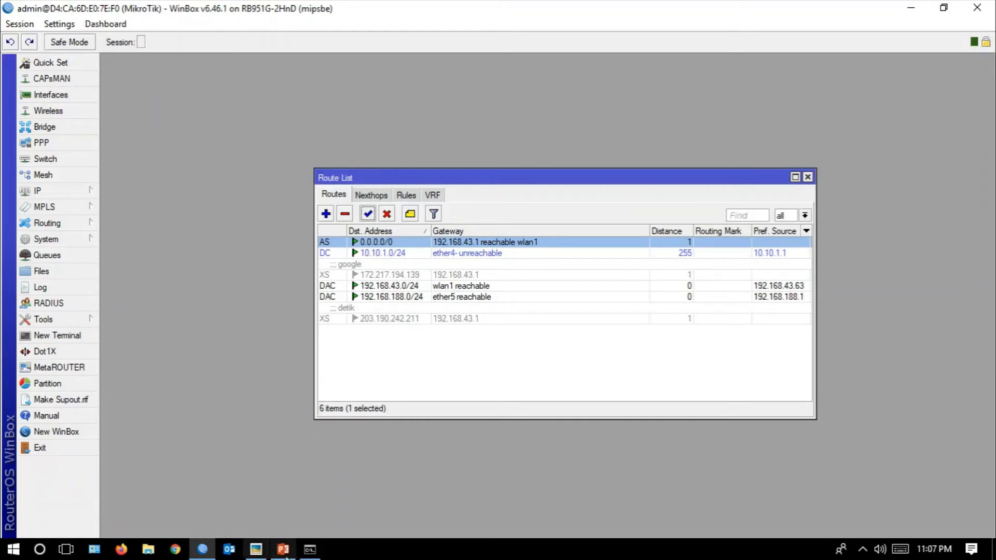
Switch to Command Prompt and ping detik.com and google.com over the default route, stopping each ping early
{"action": "left_click", "coordinate": [310, 549]}
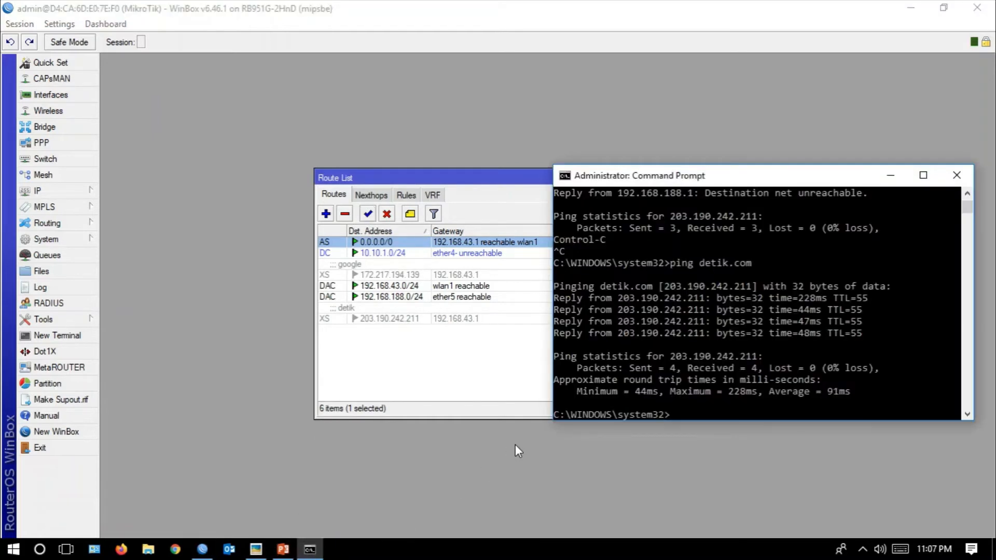
{"action": "key", "text": "Up"}
{"action": "key", "text": "Return"}
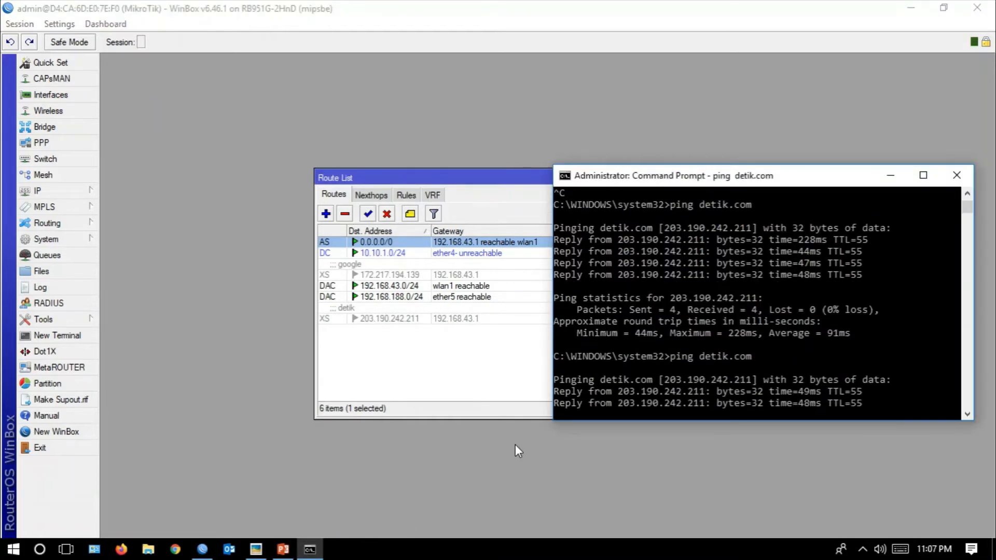
{"action": "key", "text": "ctrl+c"}
{"action": "key", "text": "Up"}
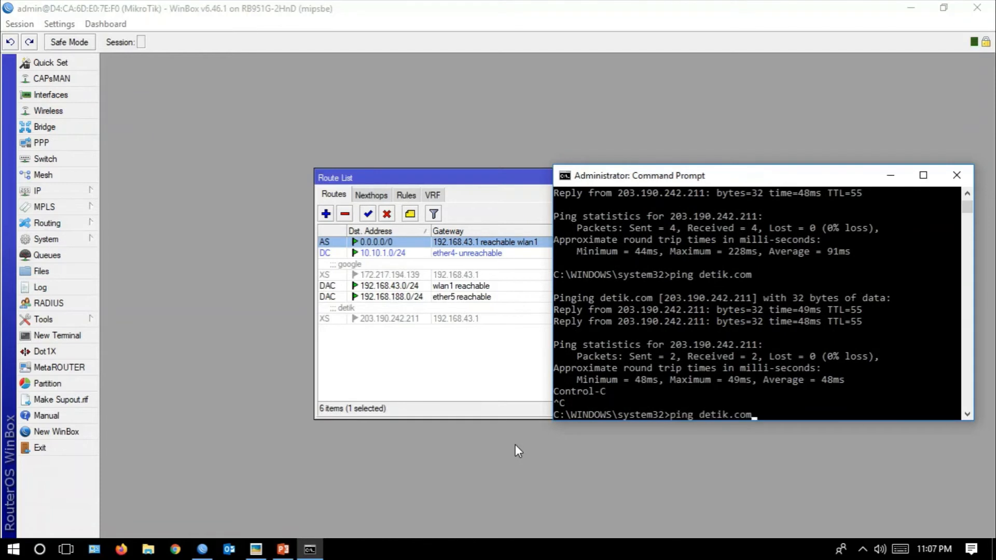
{"action": "key", "text": "Up"}
{"action": "key", "text": "Return"}
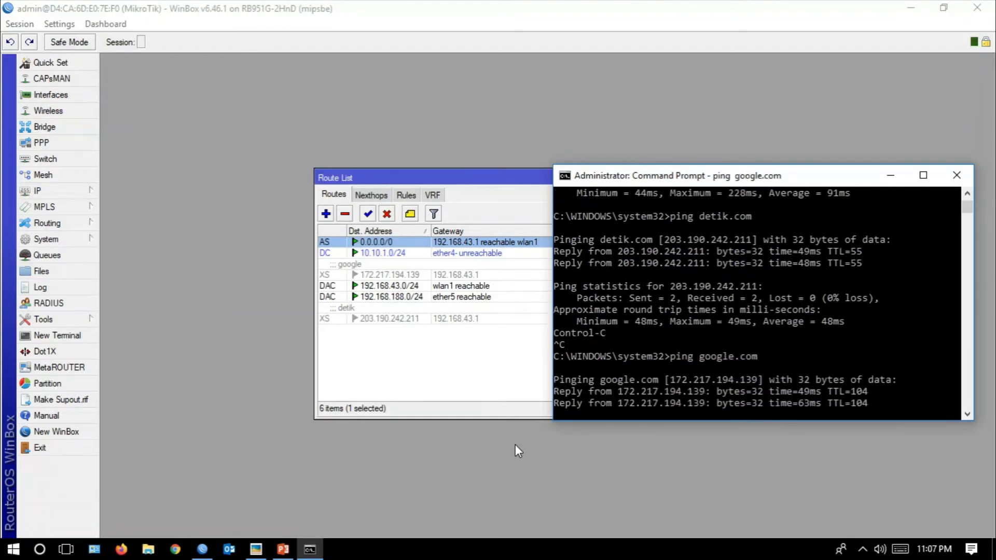
{"action": "key", "text": "ctrl+c"}
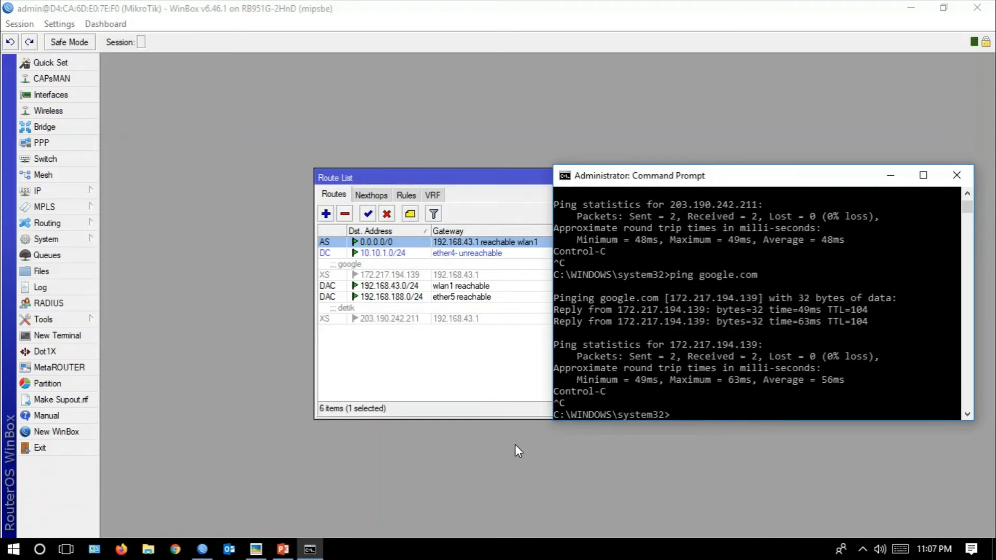
{"action": "left_click", "coordinate": [52, 195]}
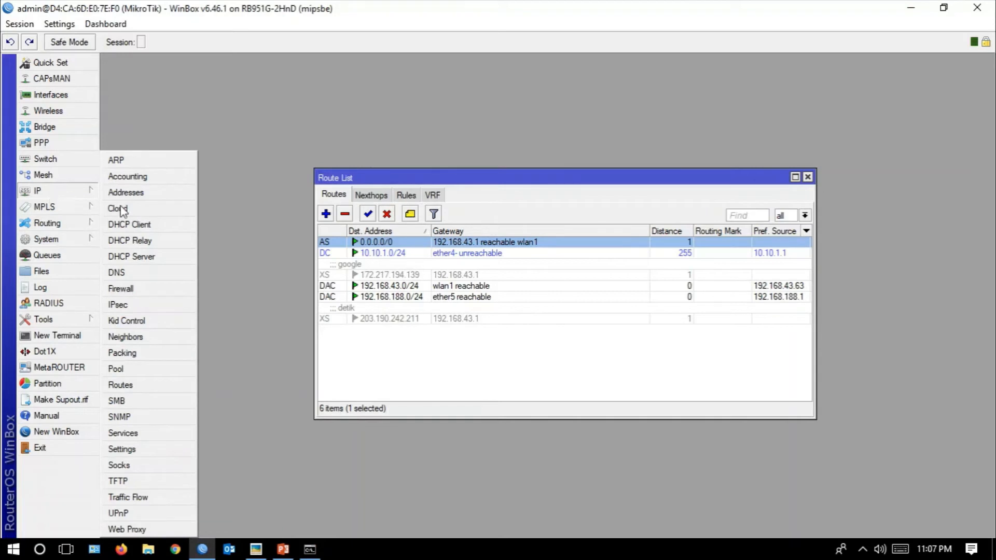
{"action": "left_click", "coordinate": [169, 291]}
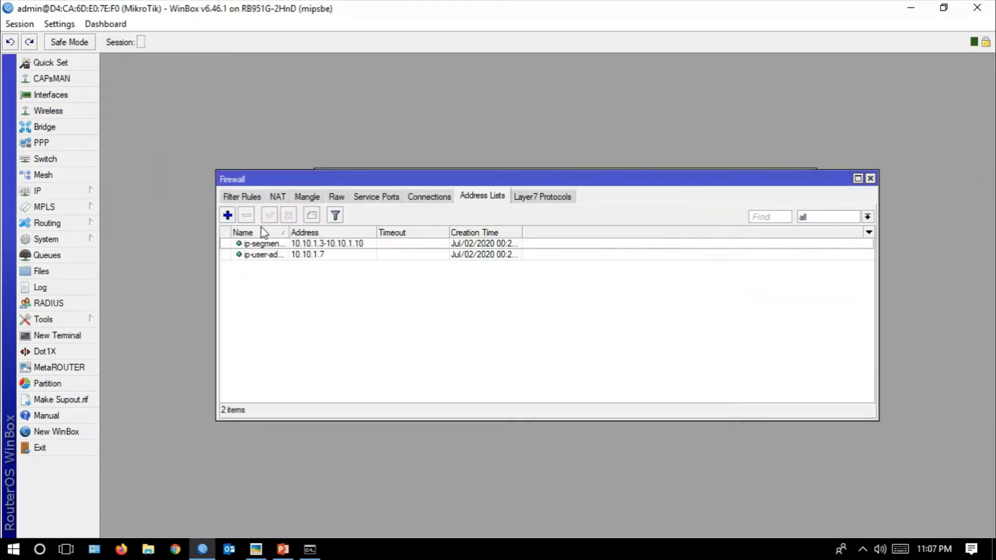
{"action": "left_click", "coordinate": [228, 215]}
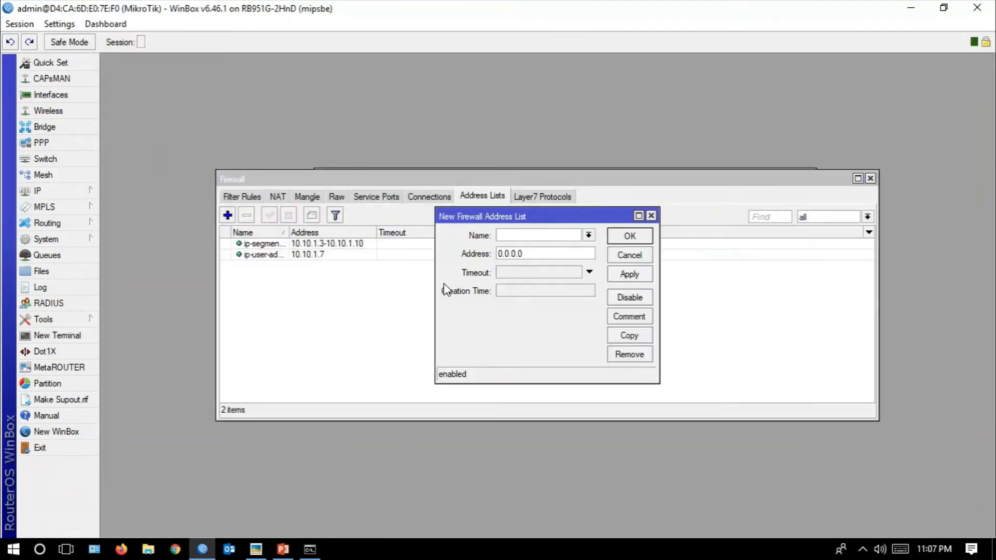
{"action": "type", "text": "detik"}
{"action": "key", "text": "Tab"}
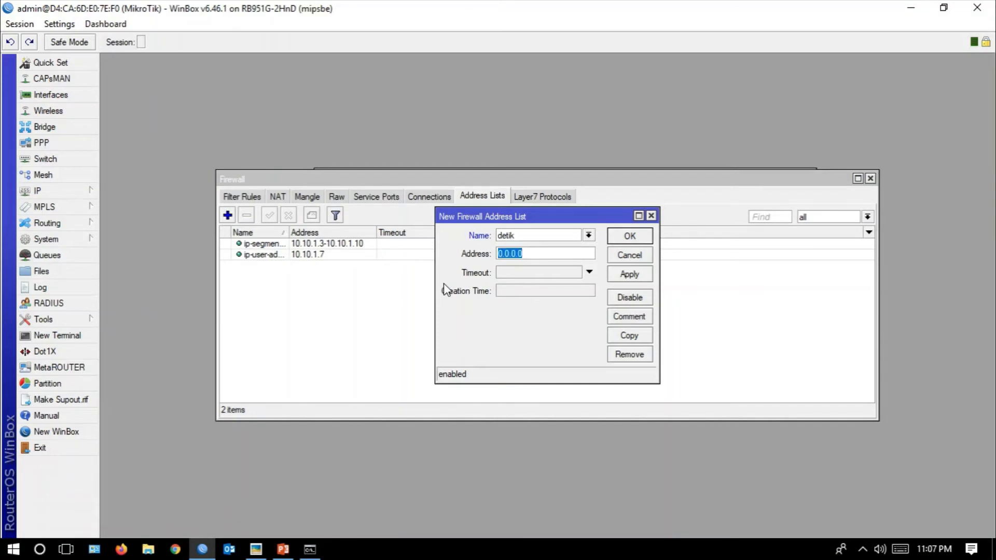
{"action": "type", "text": "www.detik.com"}
{"action": "left_click", "coordinate": [644, 273]}
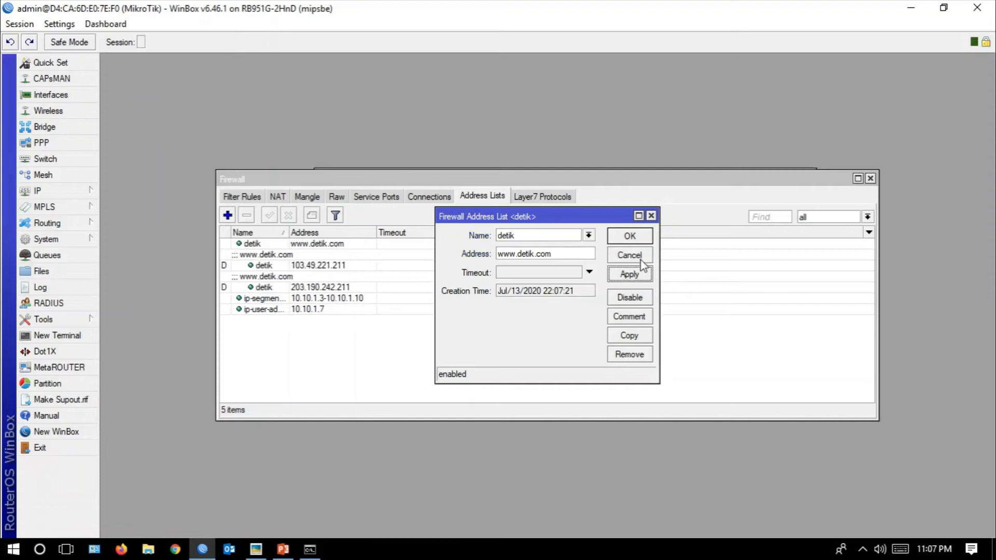
{"action": "left_click", "coordinate": [629, 237]}
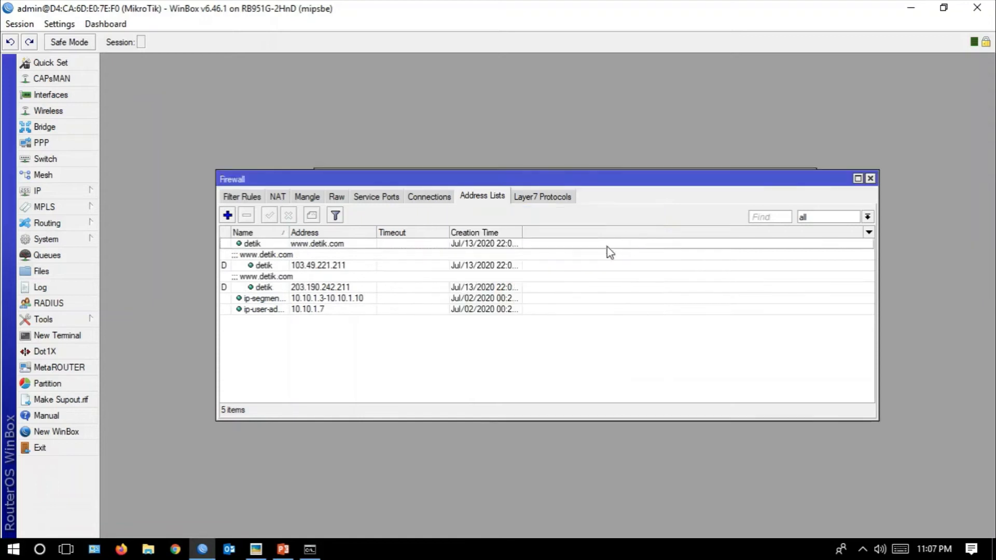
Show the firewall address list's comments inline and select the resolved detik addresses in turn
{"action": "left_click", "coordinate": [870, 231]}
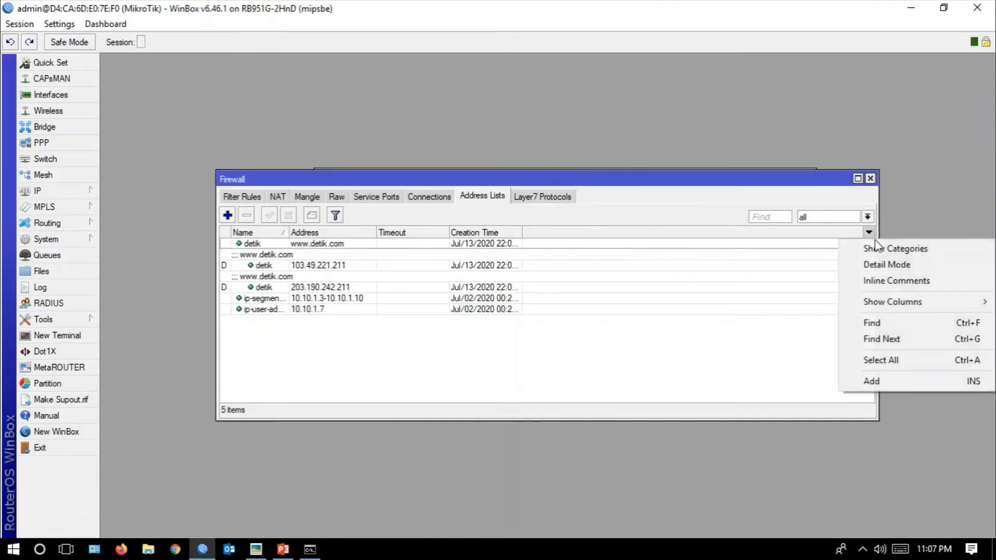
{"action": "left_click", "coordinate": [869, 282]}
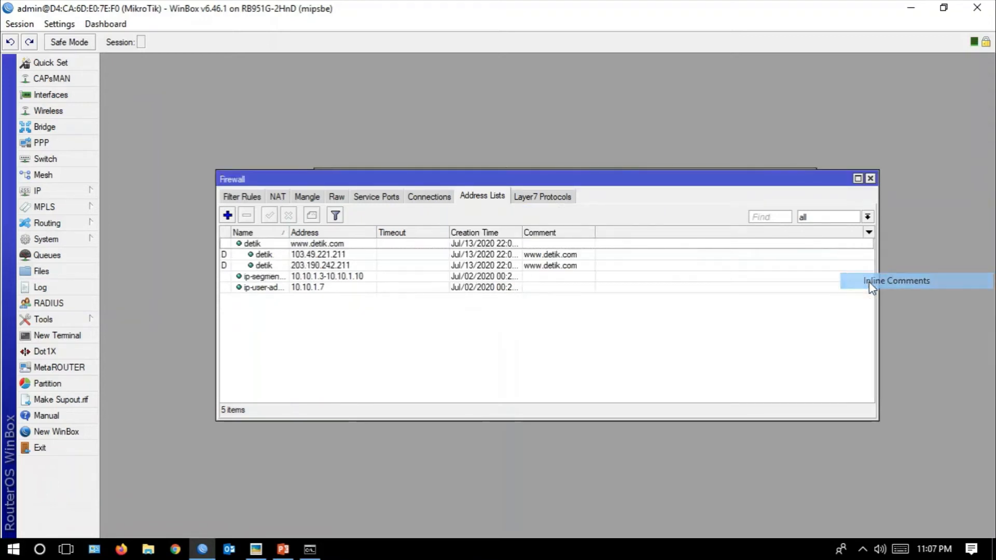
{"action": "left_click", "coordinate": [328, 256]}
{"action": "left_click", "coordinate": [315, 266]}
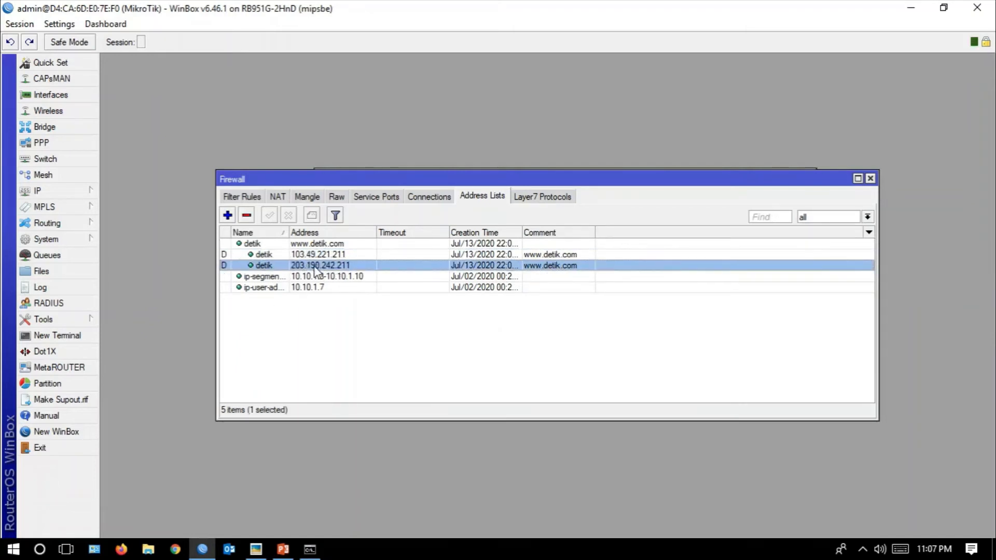
Open the route list beside the firewall address list and compare the detik route's destination with the resolved detik addresses
{"action": "left_click", "coordinate": [77, 192]}
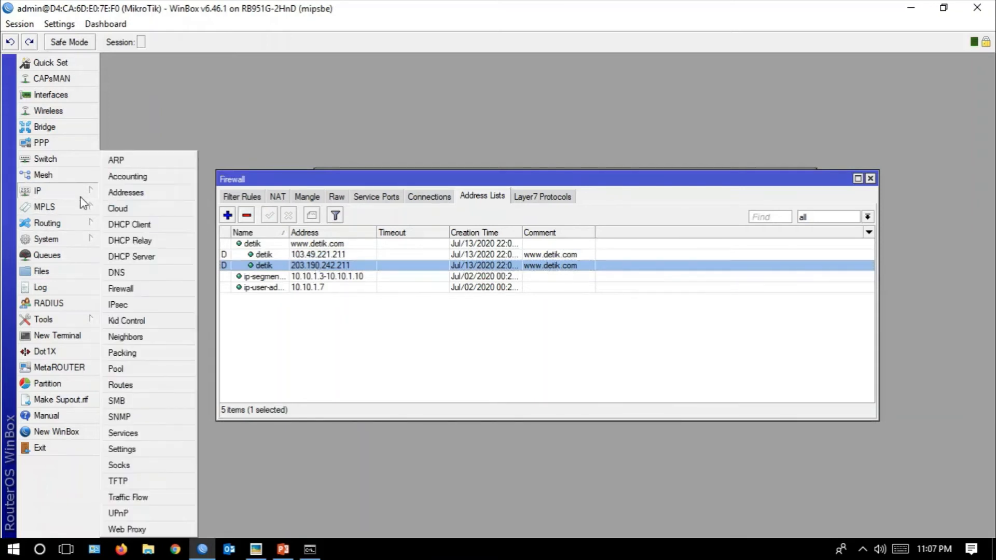
{"action": "left_click", "coordinate": [136, 389]}
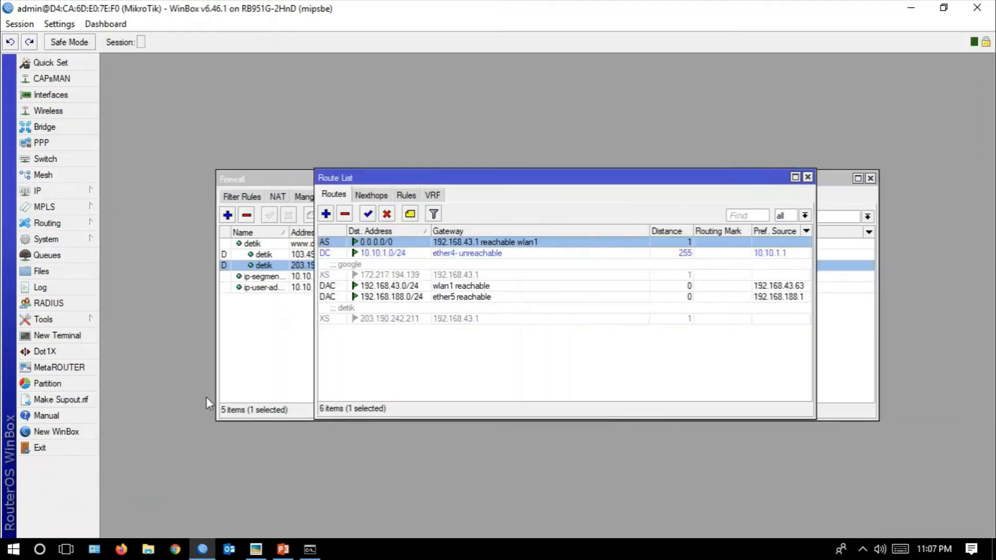
{"action": "left_click_drag", "start_coordinate": [371, 178], "coordinate": [431, 279]}
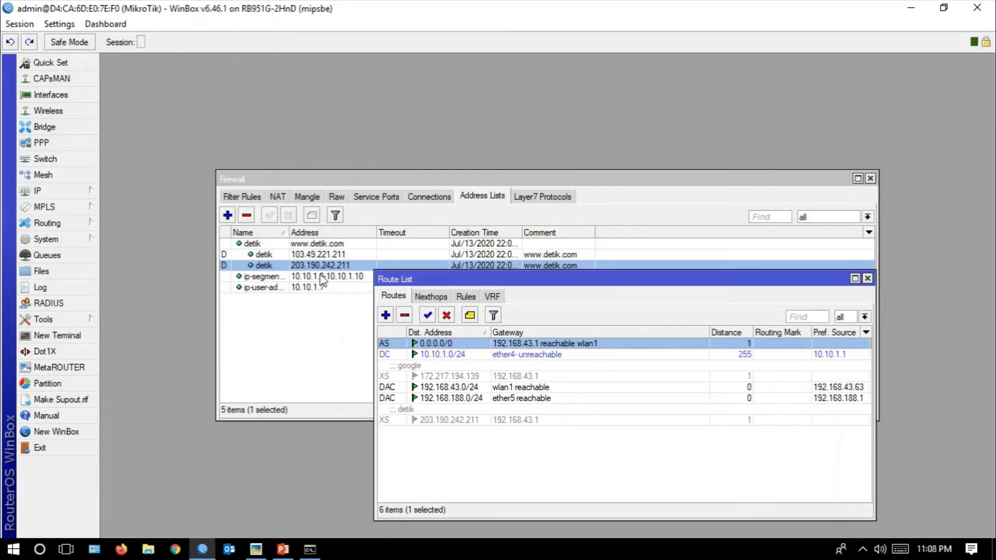
{"action": "left_click", "coordinate": [441, 418]}
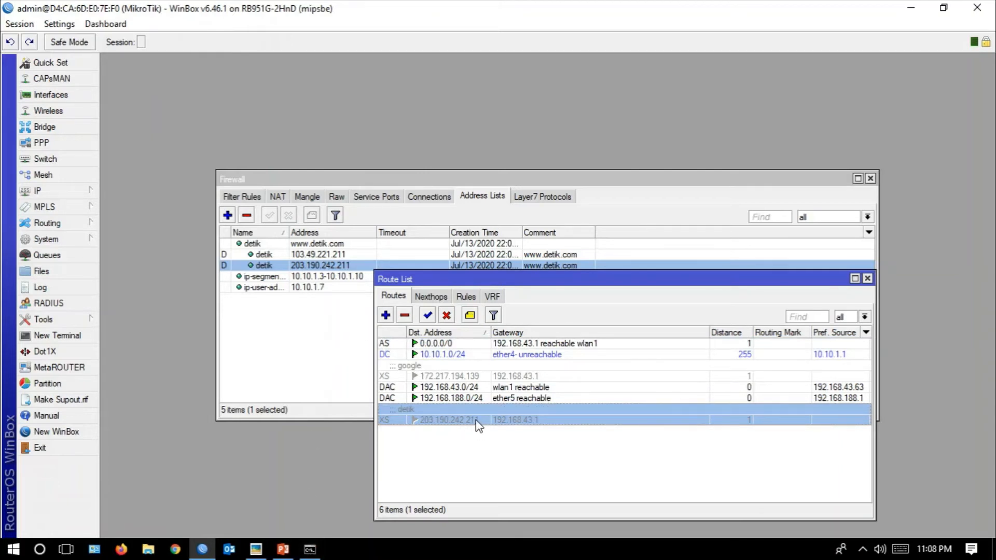
{"action": "left_click", "coordinate": [318, 255]}
{"action": "left_click", "coordinate": [310, 549]}
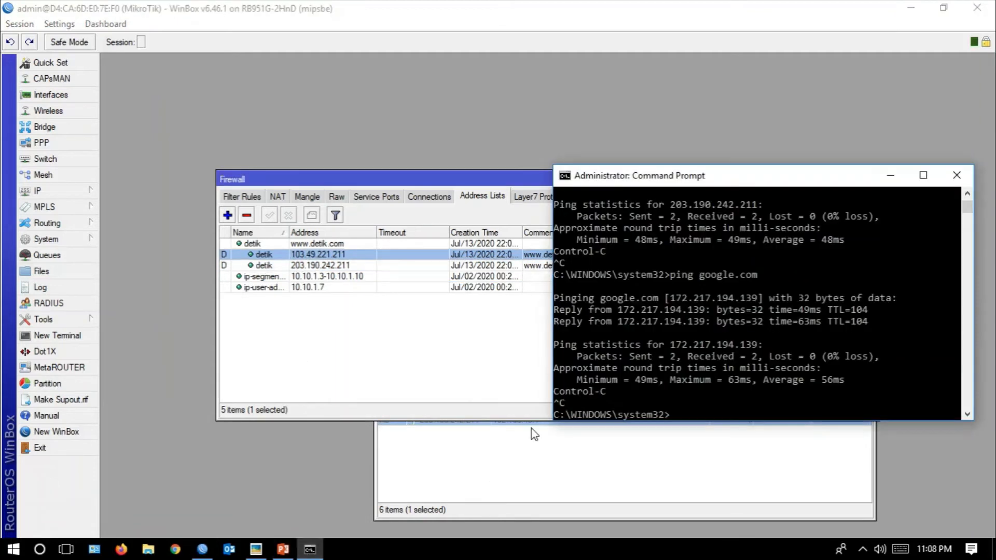
{"action": "key", "text": "Up"}
Add a firewall address list entry with both the name and the address set to google.com
{"action": "left_click", "coordinate": [228, 214]}
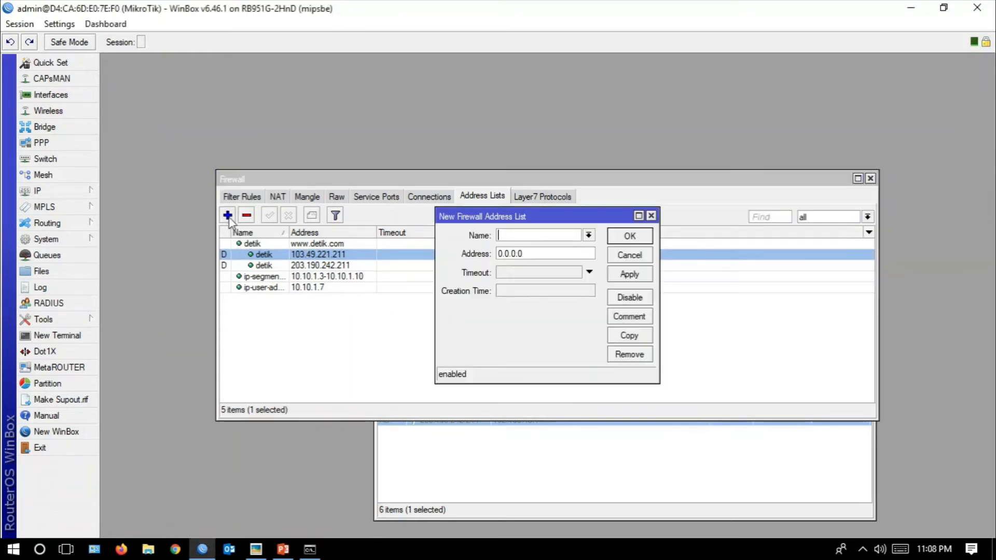
{"action": "type", "text": "goog"}
{"action": "double_click", "coordinate": [539, 236]}
{"action": "left_click_drag", "start_coordinate": [548, 255], "coordinate": [497, 254]}
{"action": "type", "text": "google.com"}
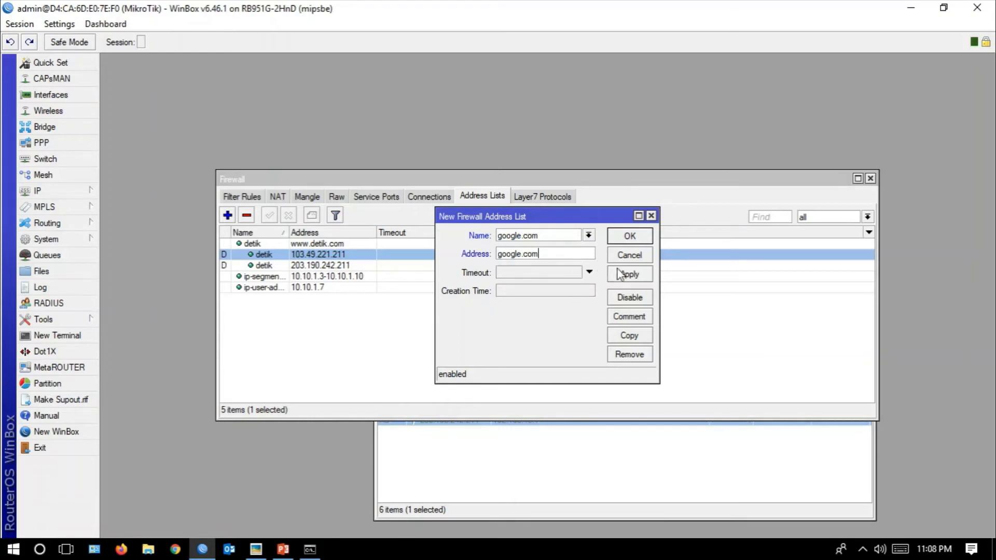
{"action": "left_click", "coordinate": [620, 273]}
{"action": "left_click", "coordinate": [629, 236]}
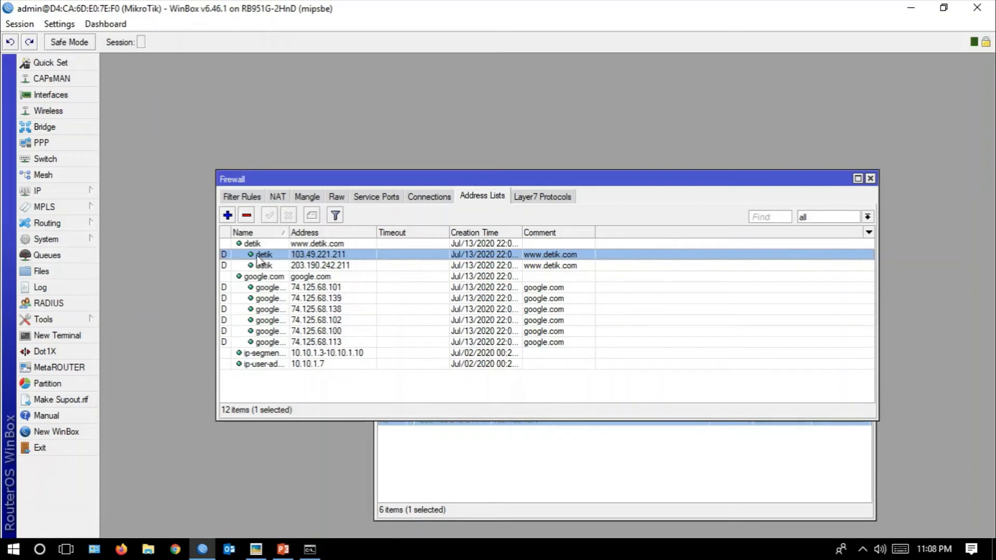
Add a firewall address list entry named youtube with the address youtube.com
{"action": "left_click", "coordinate": [227, 215]}
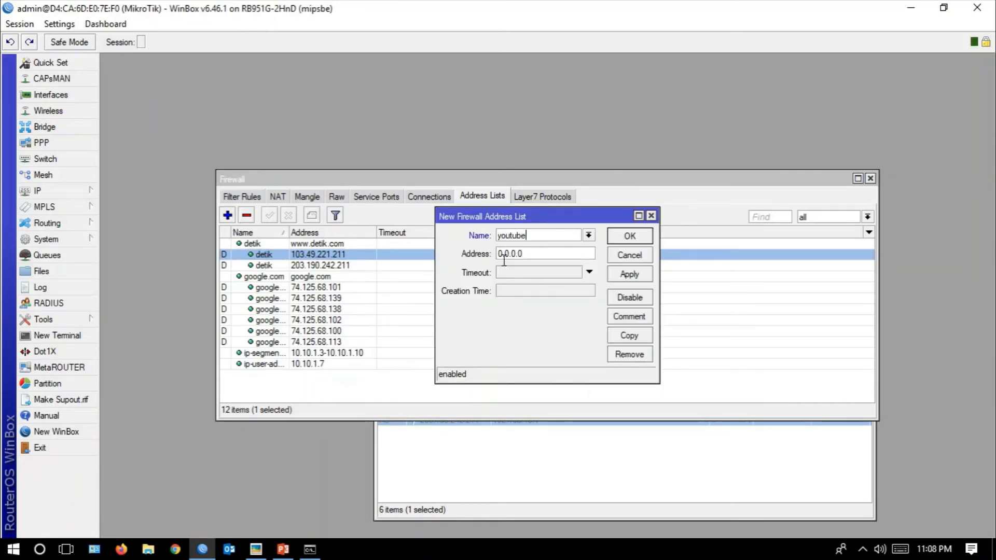
{"action": "key", "text": "Tab"}
{"action": "type", "text": "youtube.com"}
{"action": "left_click", "coordinate": [622, 275]}
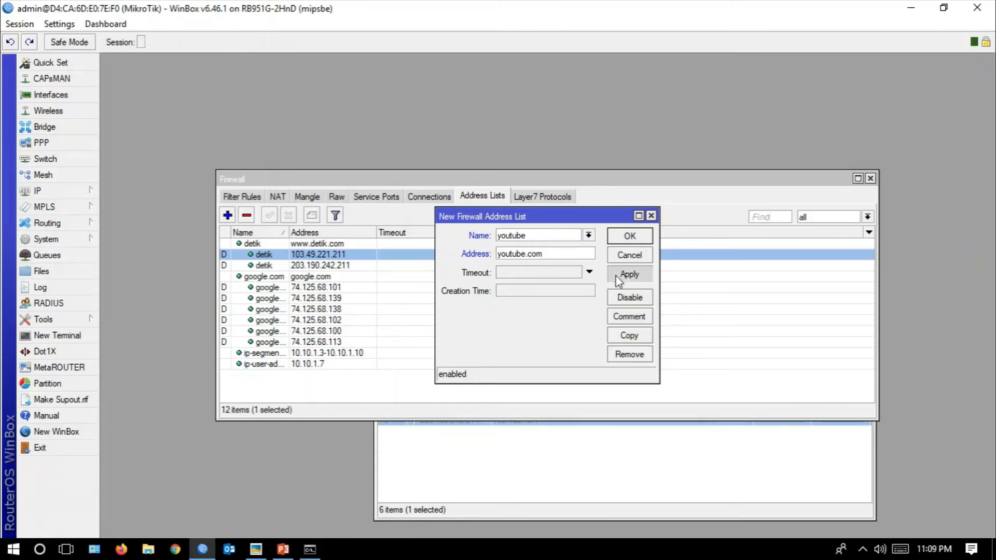
{"action": "left_click", "coordinate": [635, 241]}
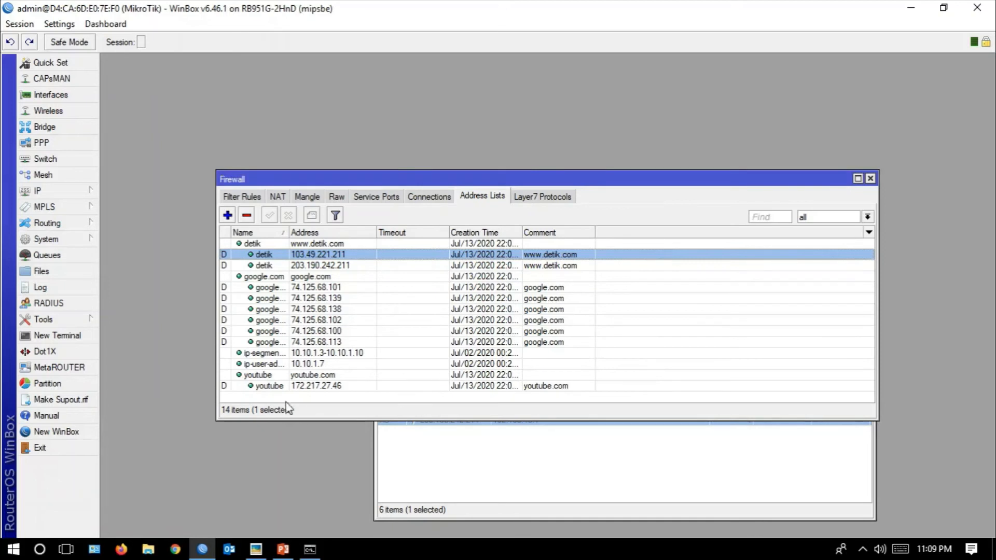
Examine the domain entries and their resolved addresses in the firewall address list, and open the youtube entry
{"action": "left_click", "coordinate": [310, 386]}
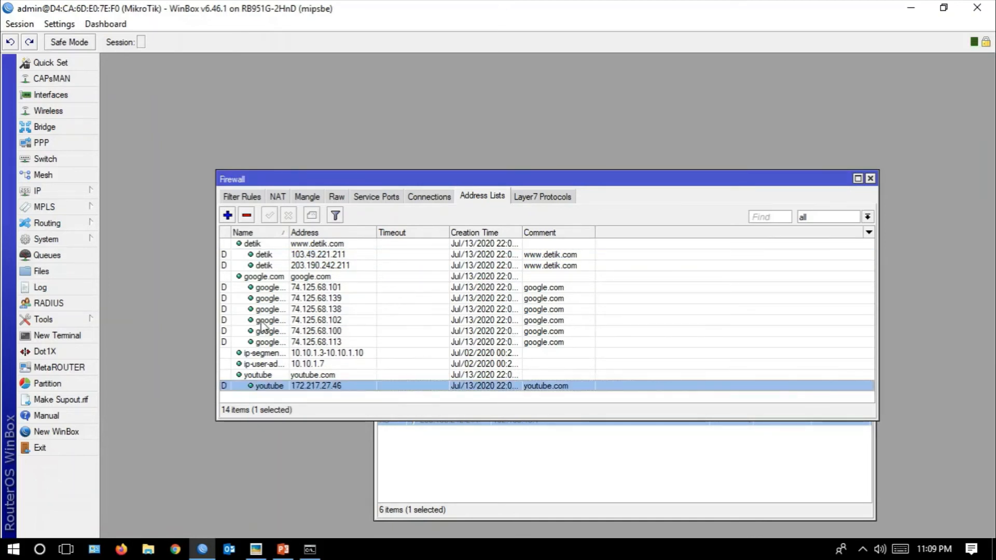
{"action": "left_click", "coordinate": [303, 245]}
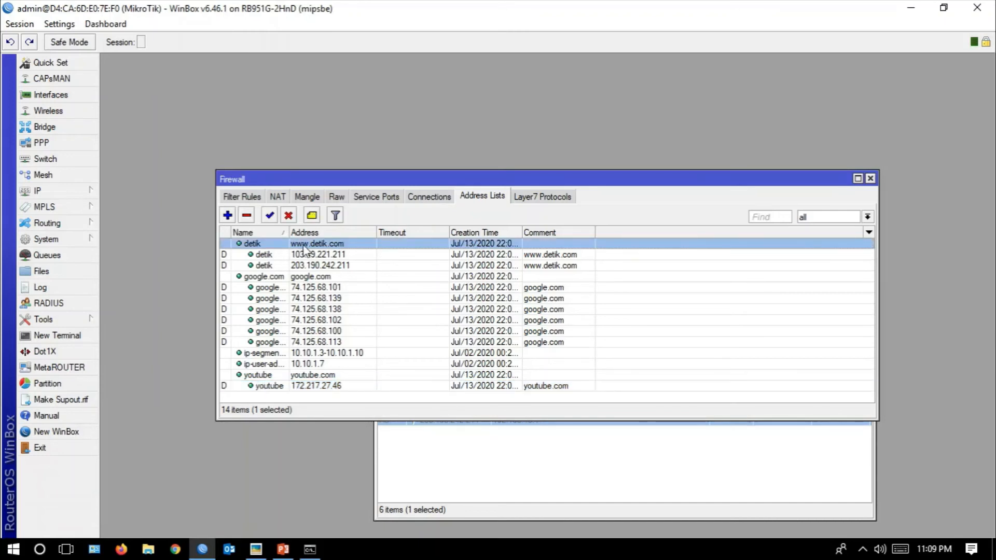
{"action": "left_click", "coordinate": [320, 278]}
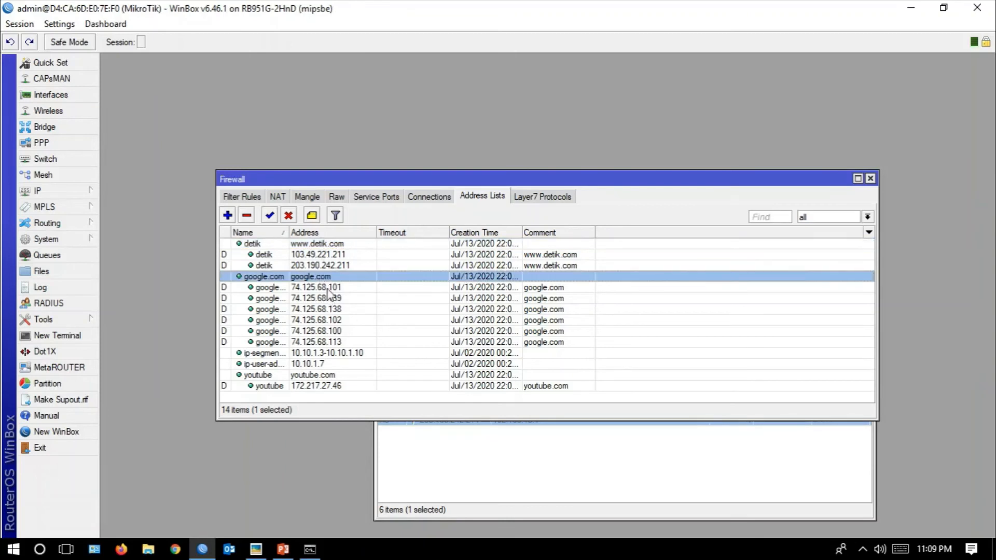
{"action": "left_click", "coordinate": [329, 288]}
{"action": "left_click", "coordinate": [329, 299]}
{"action": "left_click", "coordinate": [329, 321]}
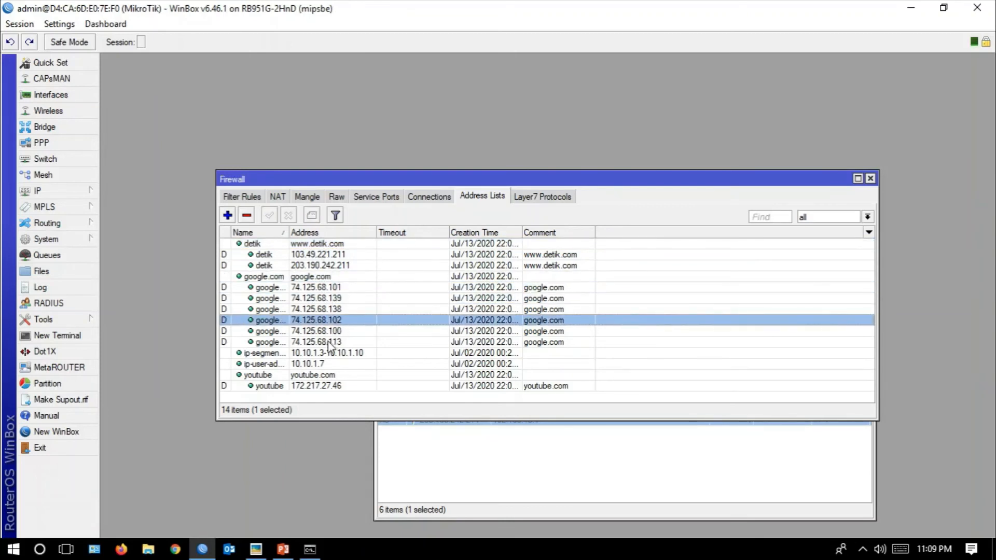
{"action": "left_click", "coordinate": [330, 342]}
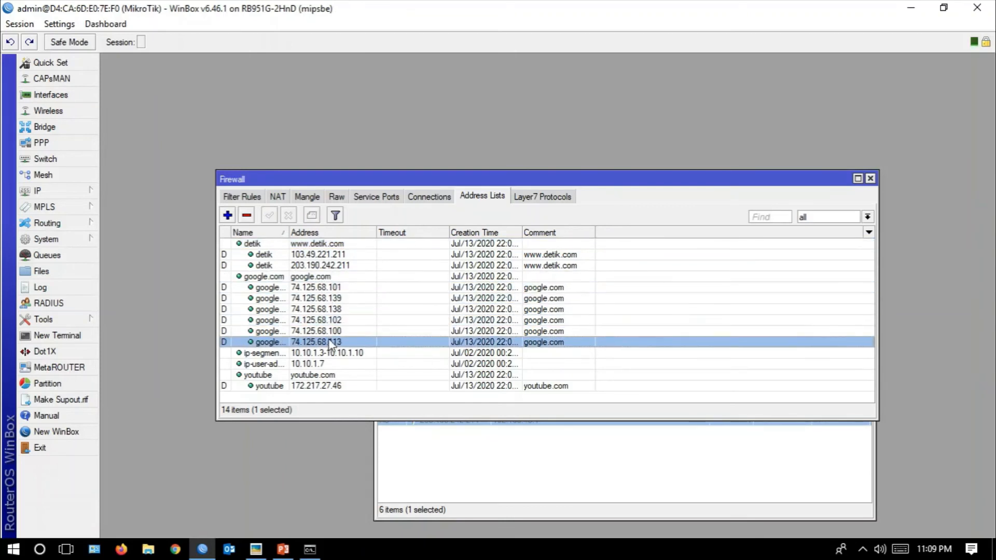
{"action": "double_click", "coordinate": [332, 376]}
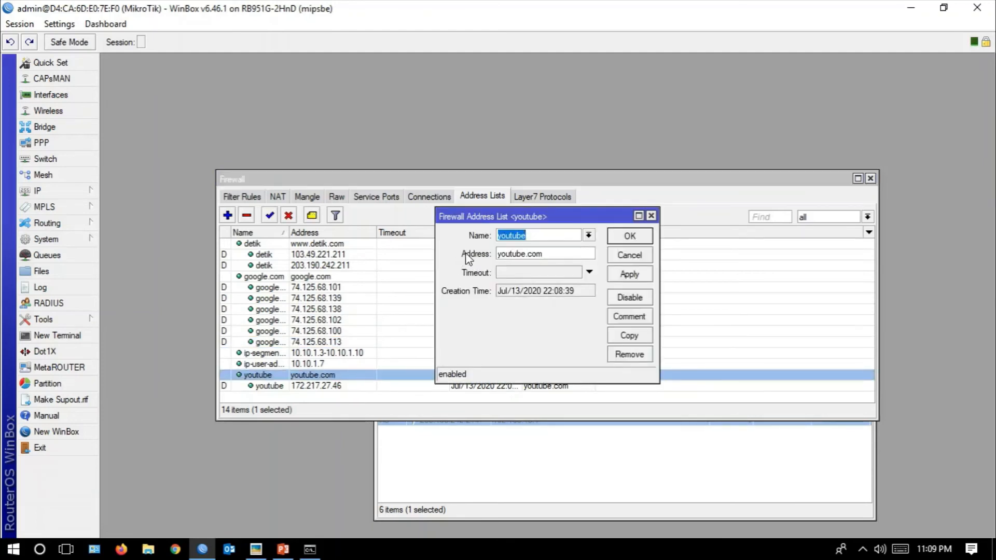
{"action": "left_click", "coordinate": [498, 253]}
{"action": "type", "text": "ww"}
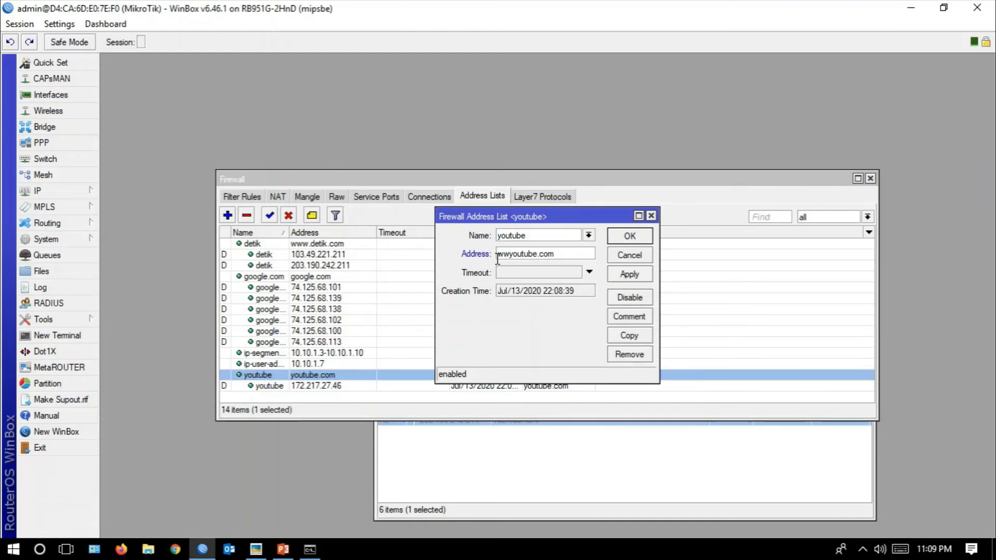
{"action": "type", "text": "w."}
{"action": "left_click", "coordinate": [632, 275]}
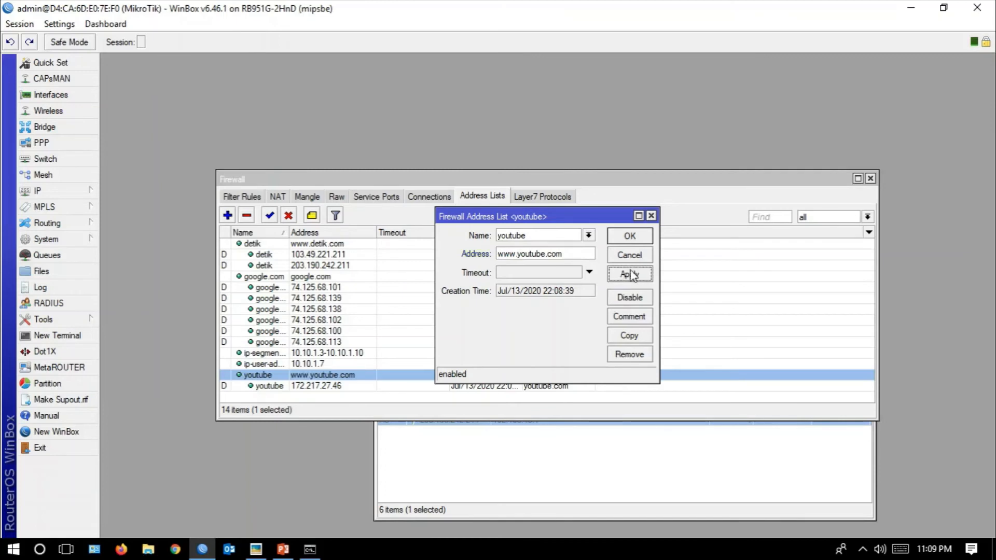
{"action": "left_click", "coordinate": [630, 236]}
{"action": "scroll", "coordinate": [614, 294], "scroll_direction": "down", "scroll_amount": 5}
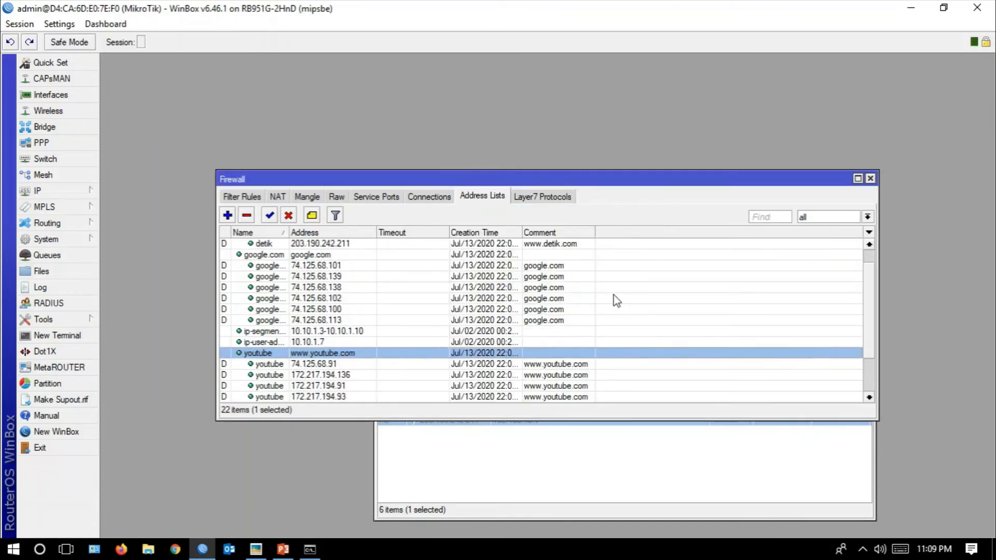
{"action": "scroll", "coordinate": [622, 304], "scroll_direction": "down", "scroll_amount": 2}
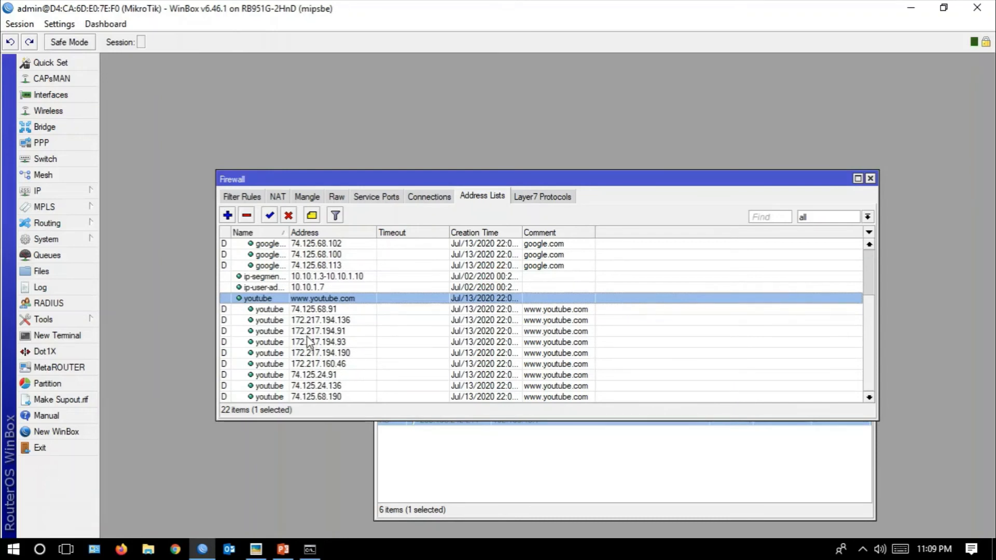
{"action": "scroll", "coordinate": [309, 342], "scroll_direction": "up", "scroll_amount": 7}
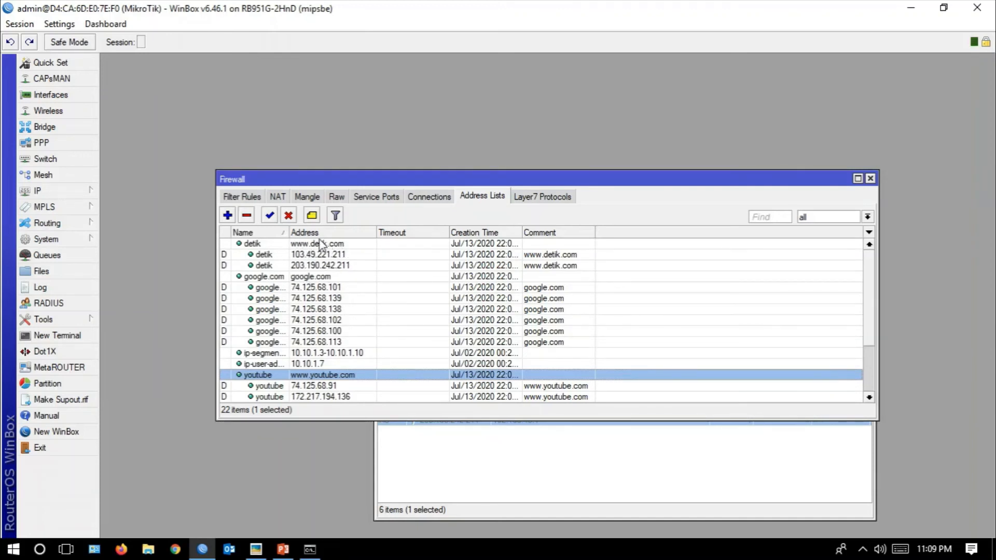
{"action": "scroll", "coordinate": [337, 267], "scroll_direction": "down", "scroll_amount": 3}
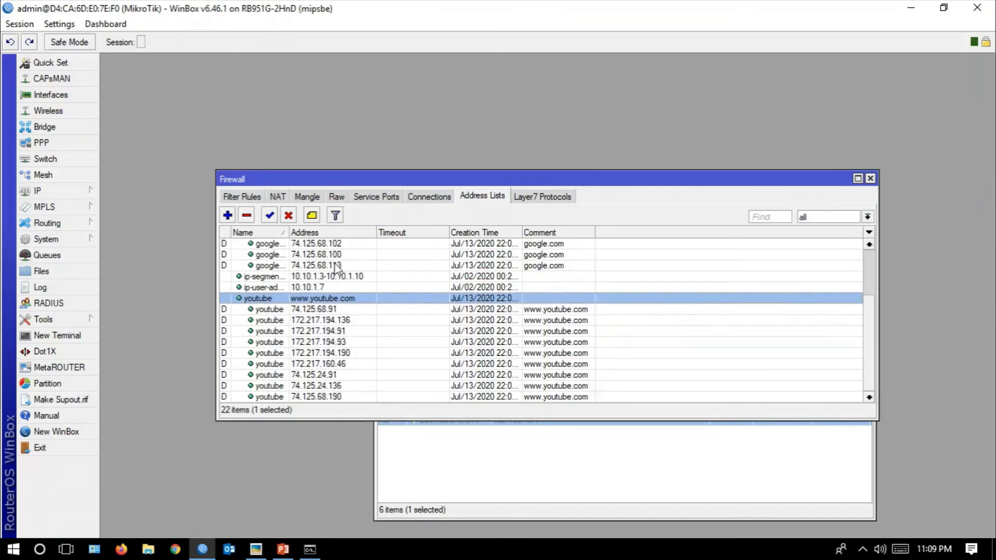
Select the default route 0.0.0.0/0 in the route list and move the firewall window clear of it to compare the youtube addresses
{"action": "left_click", "coordinate": [480, 463]}
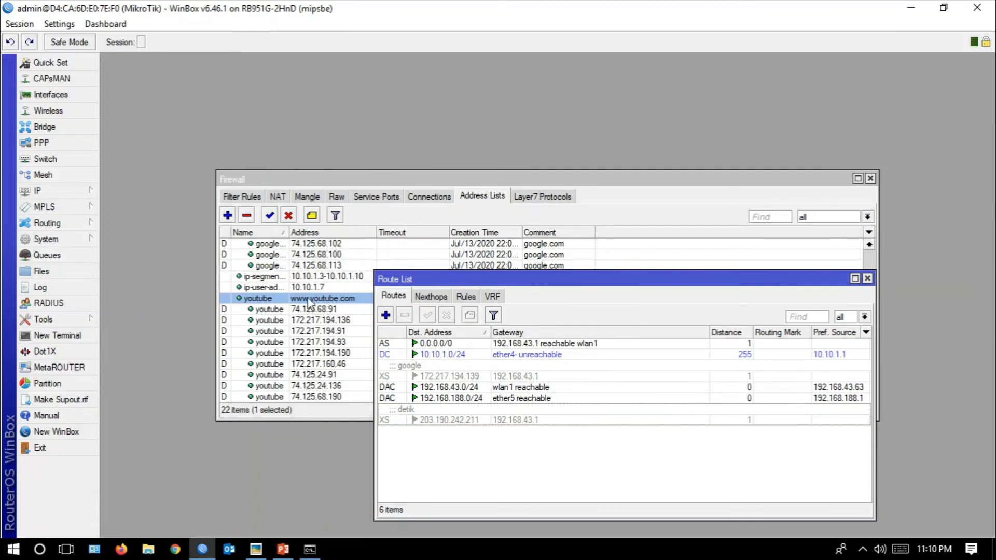
{"action": "left_click", "coordinate": [445, 345]}
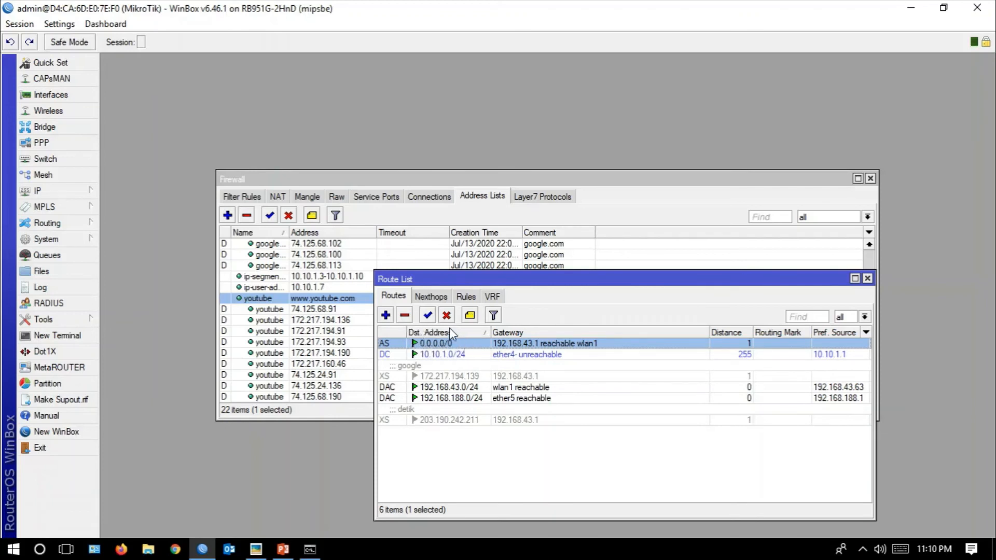
{"action": "mouse_move", "coordinate": [450, 342]}
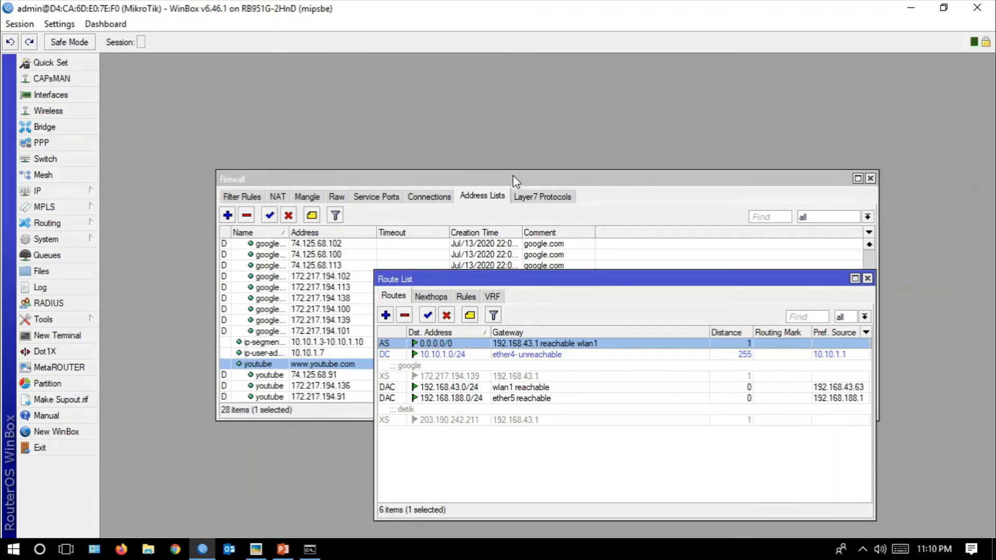
{"action": "left_click_drag", "start_coordinate": [515, 181], "coordinate": [487, 74]}
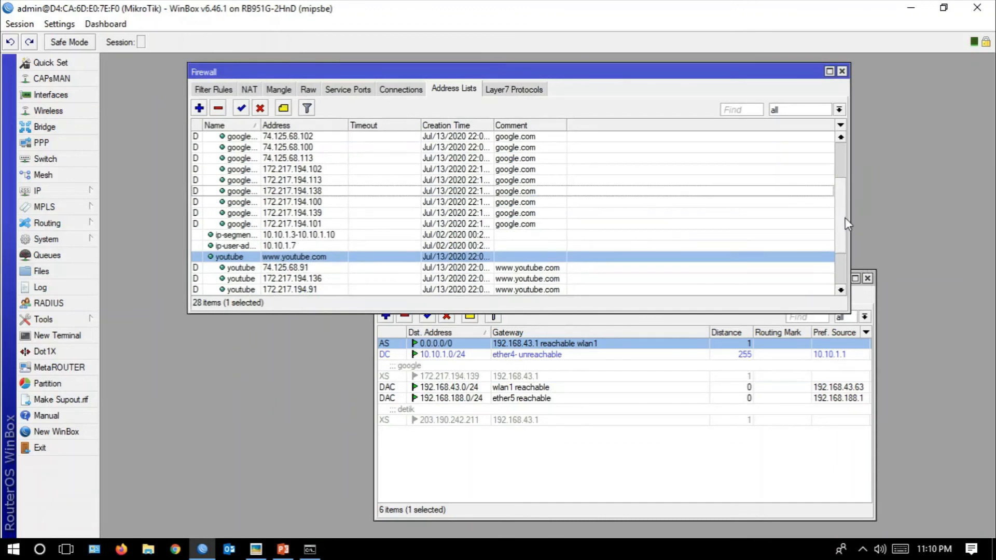
{"action": "scroll", "coordinate": [844, 217], "scroll_direction": "down", "scroll_amount": 2}
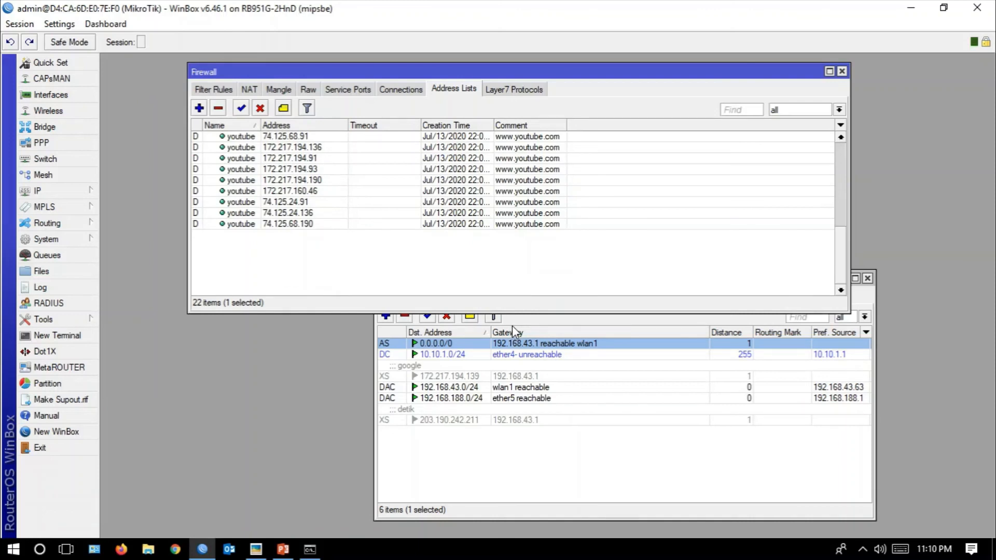
{"action": "mouse_move", "coordinate": [836, 258]}
{"action": "left_mouse_down"}
{"action": "mouse_move", "coordinate": [842, 169]}
{"action": "mouse_move", "coordinate": [847, 246]}
{"action": "left_mouse_up"}
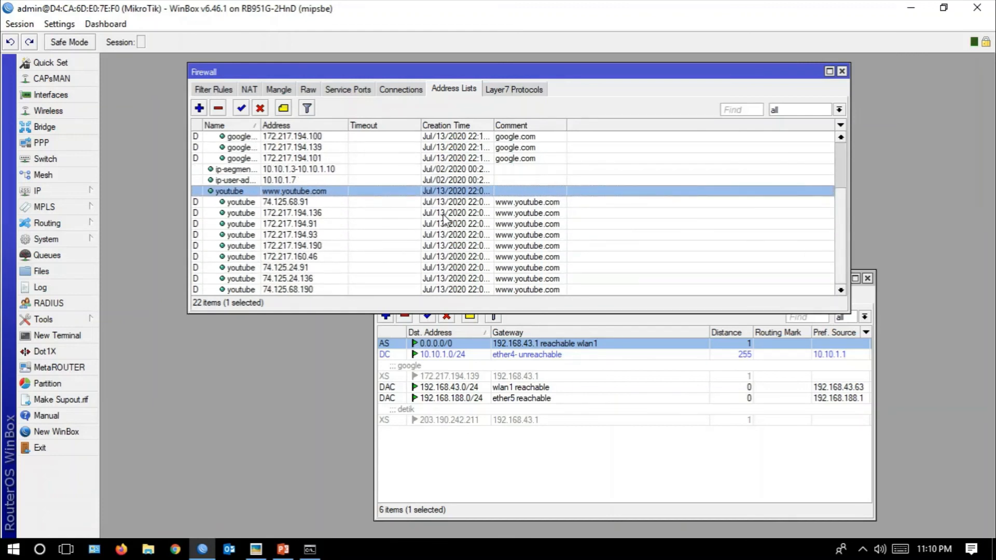
Open the router's DNS settings and move their window clear of the route list to view the configured server
{"action": "left_click", "coordinate": [81, 196]}
{"action": "left_click", "coordinate": [116, 272]}
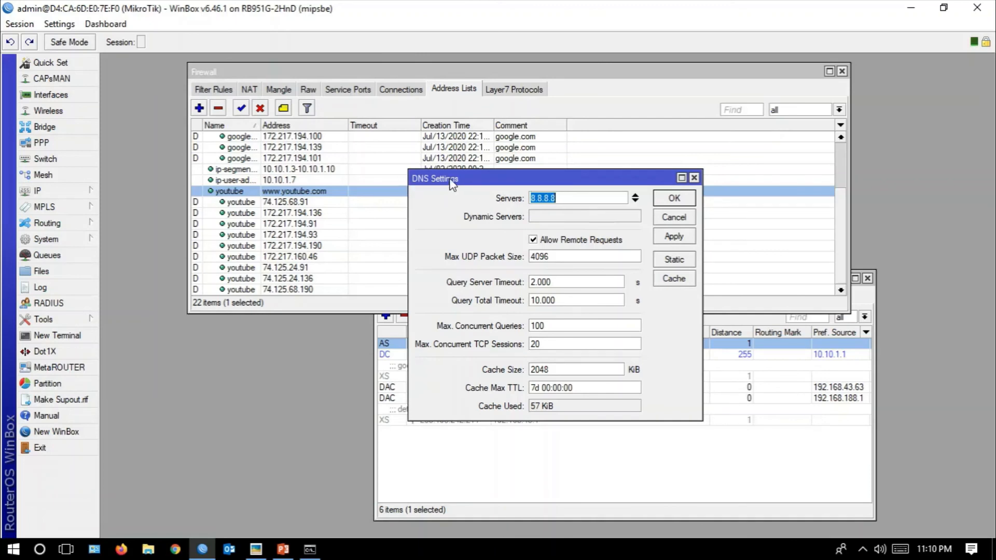
{"action": "left_click_drag", "start_coordinate": [444, 178], "coordinate": [478, 81]}
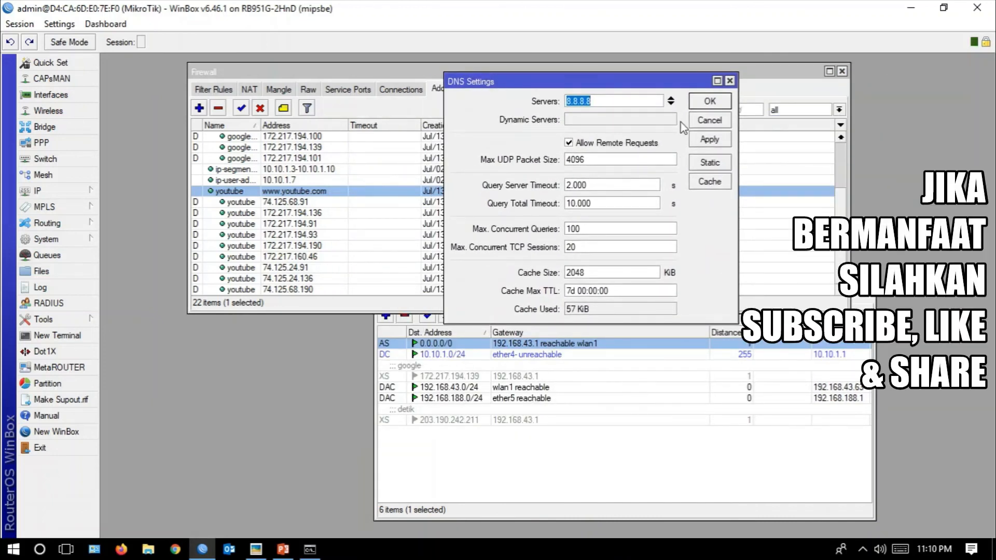